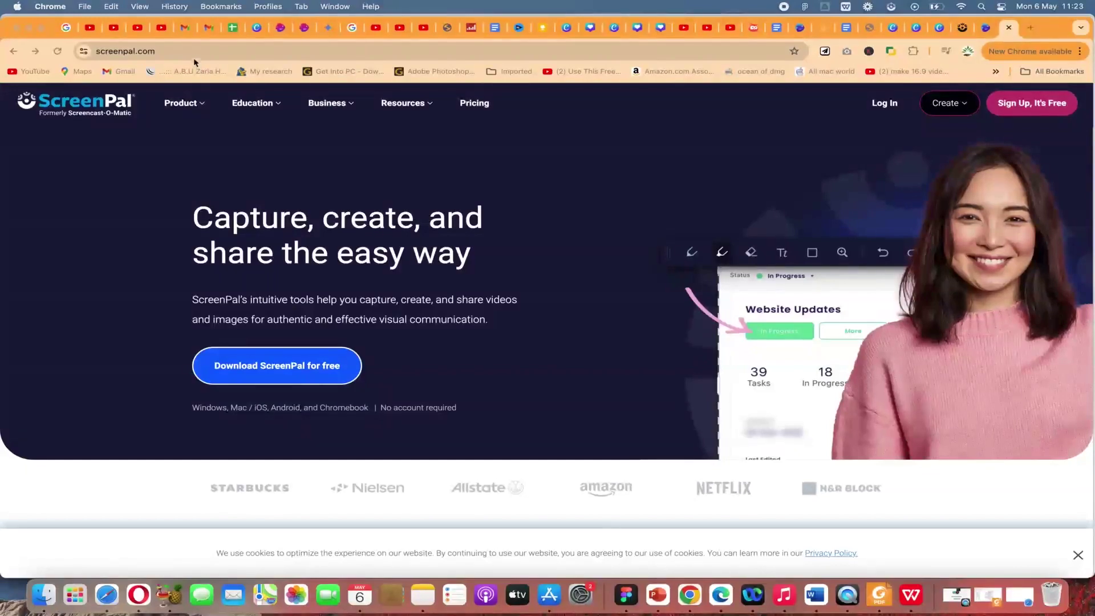
Start the free sign-up on screenpal.com and register with an existing Google account.
click(187, 51)
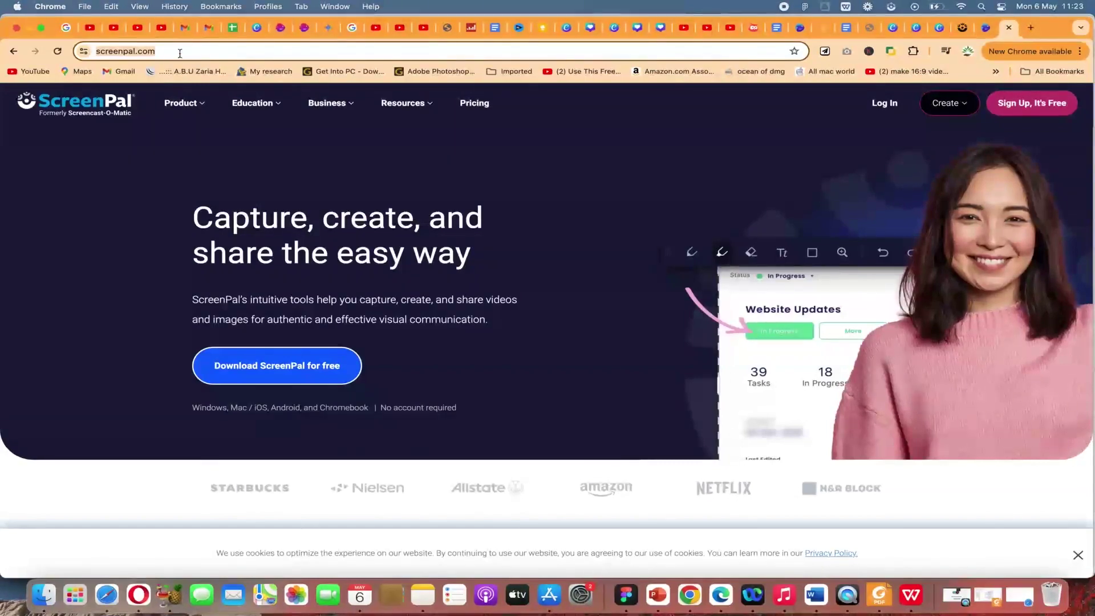
click(179, 53)
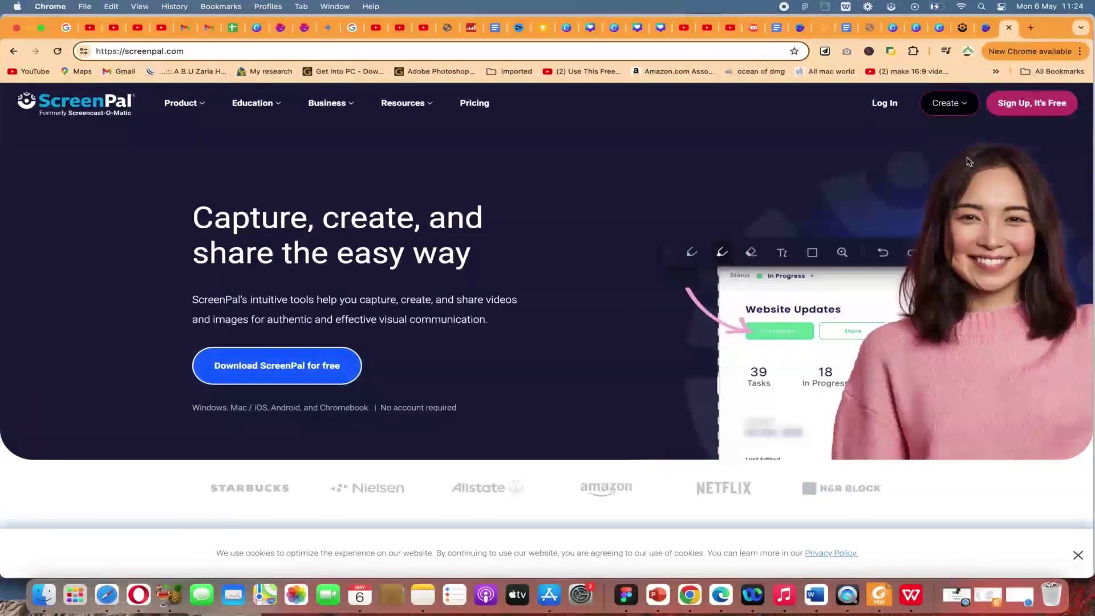
click(1013, 112)
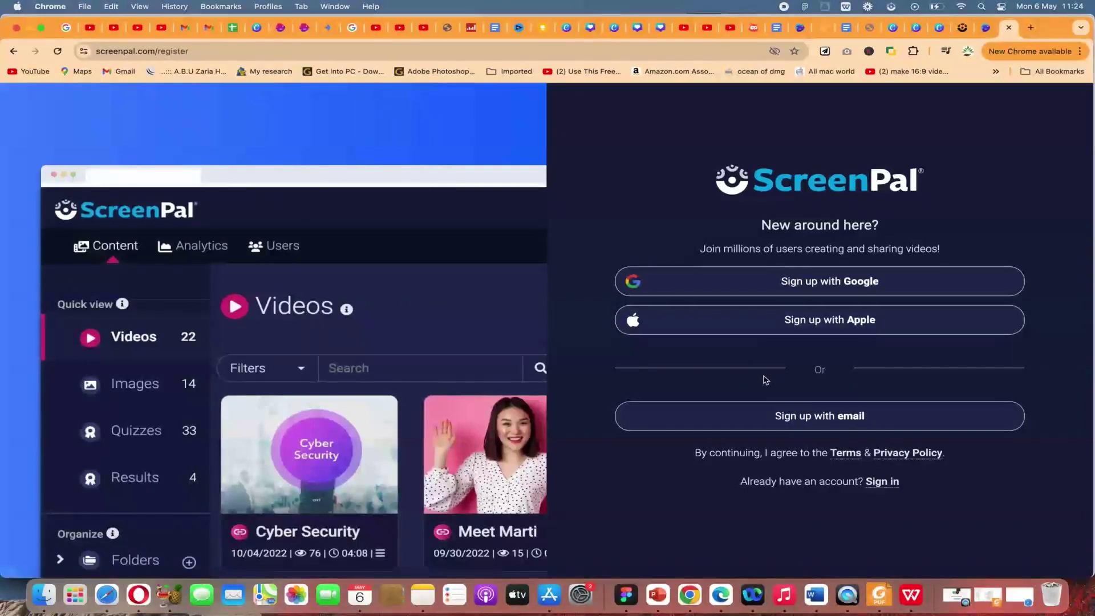
click(764, 292)
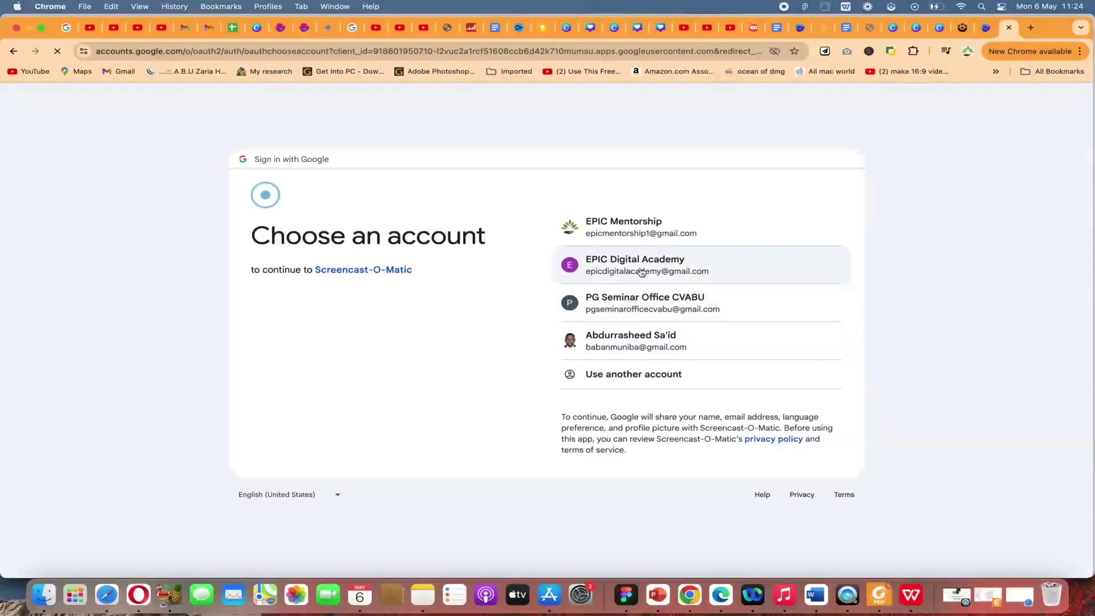
click(631, 242)
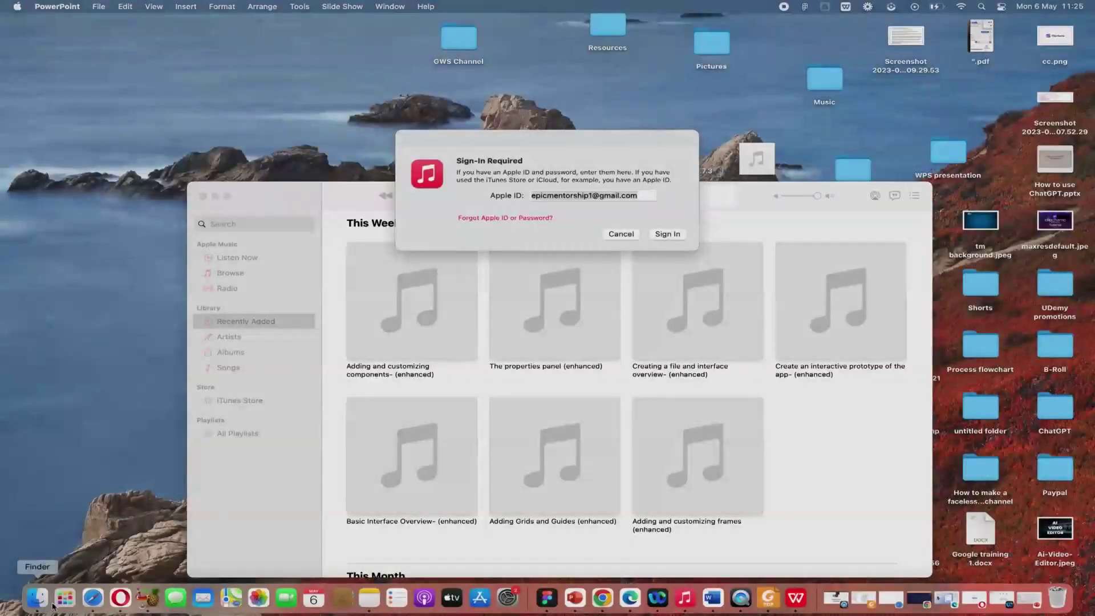
Launch the ScreenPal desktop app and look through its recorded video projects and project search.
click(75, 595)
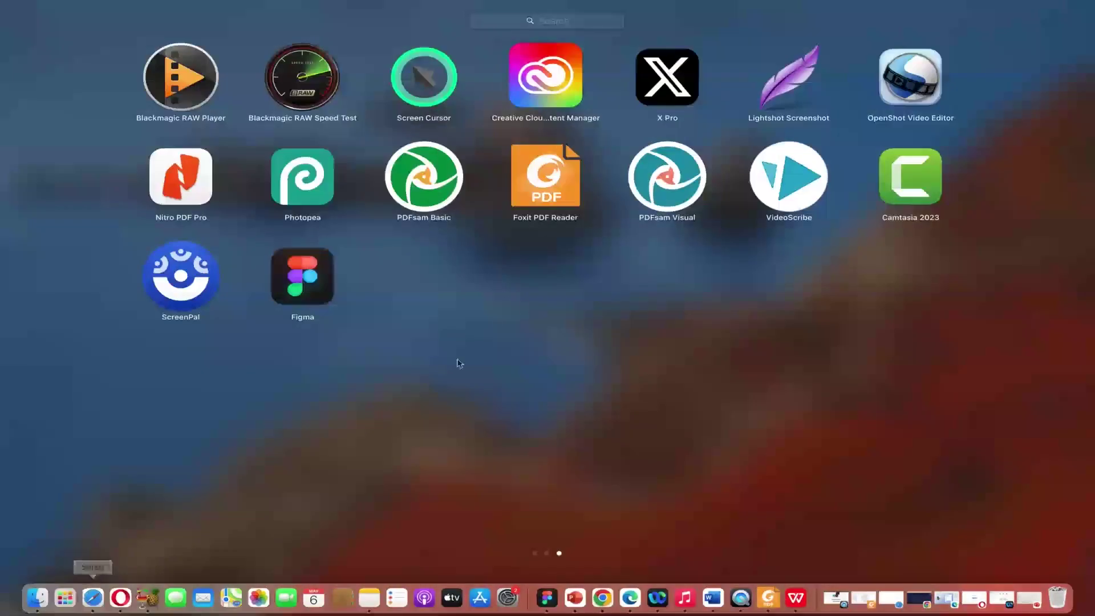
click(201, 282)
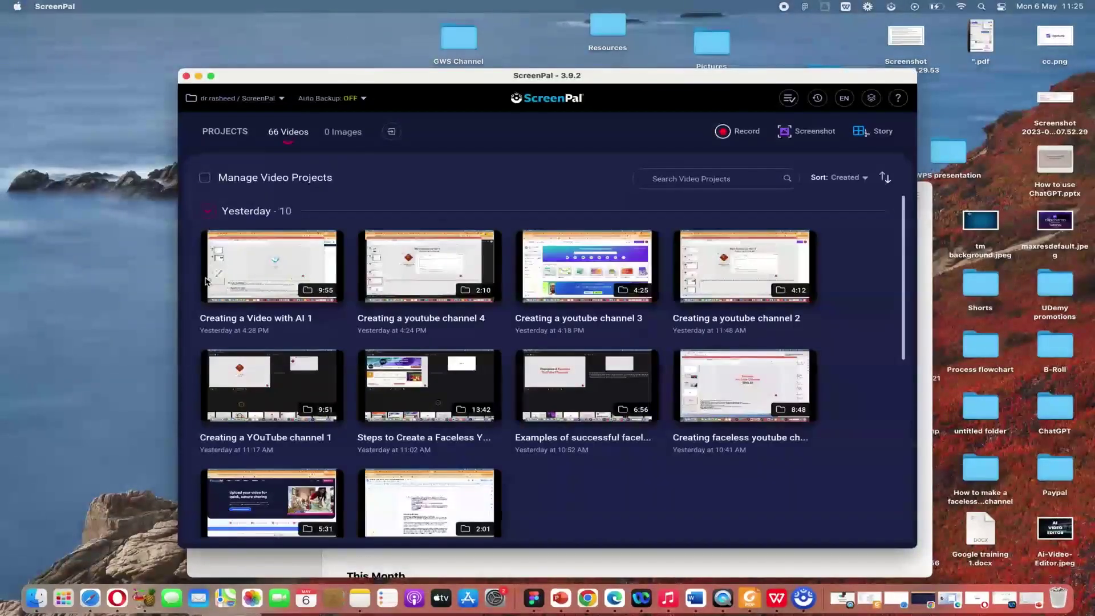
mouse_move(595, 278)
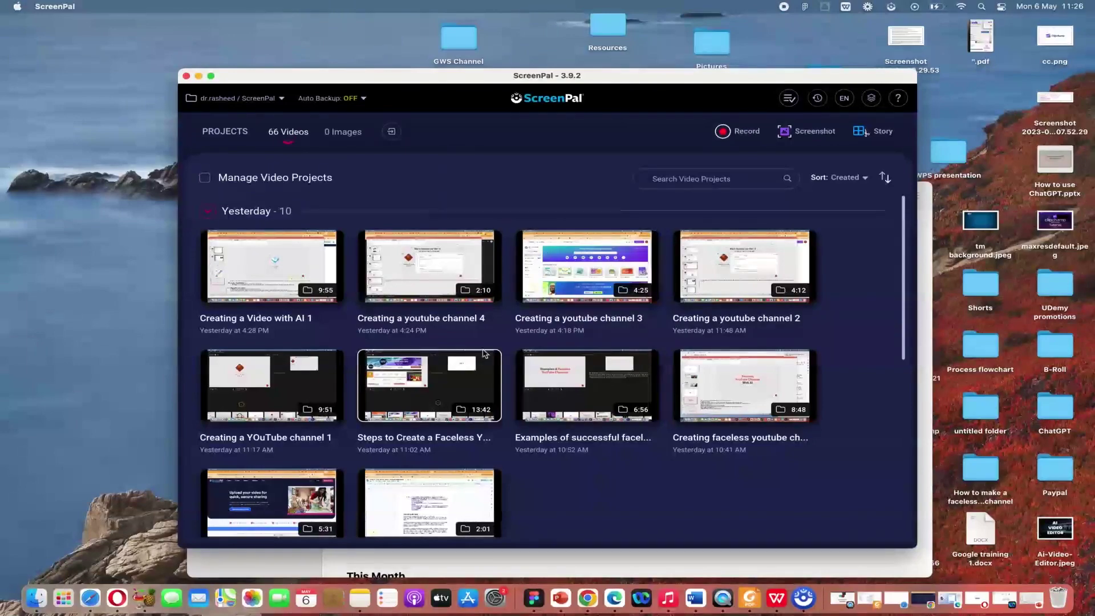
scroll(502, 395, down, 10)
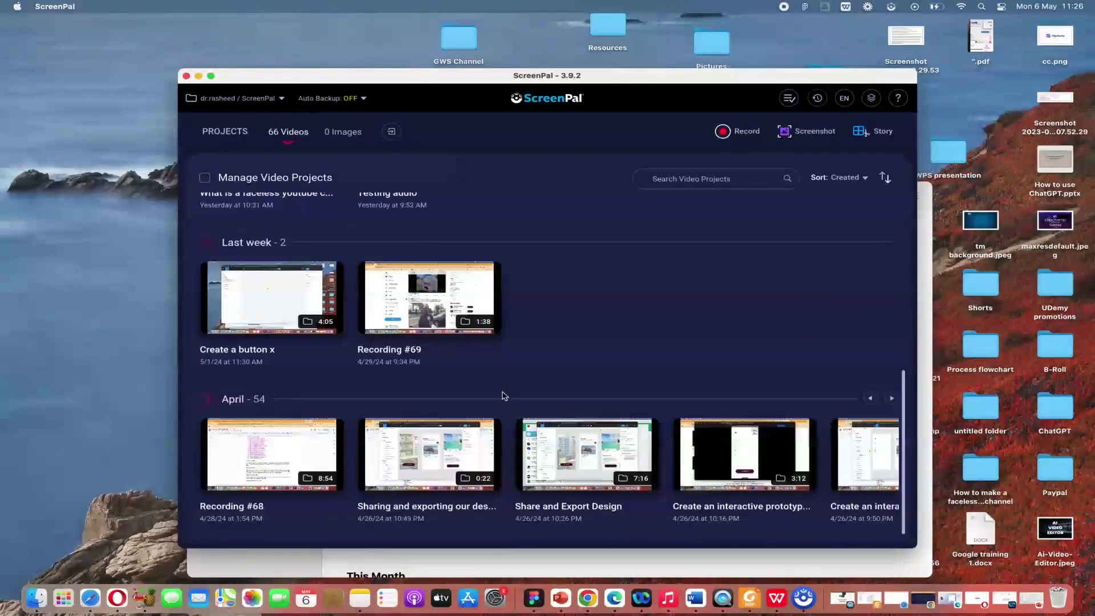
scroll(262, 391, up, 10)
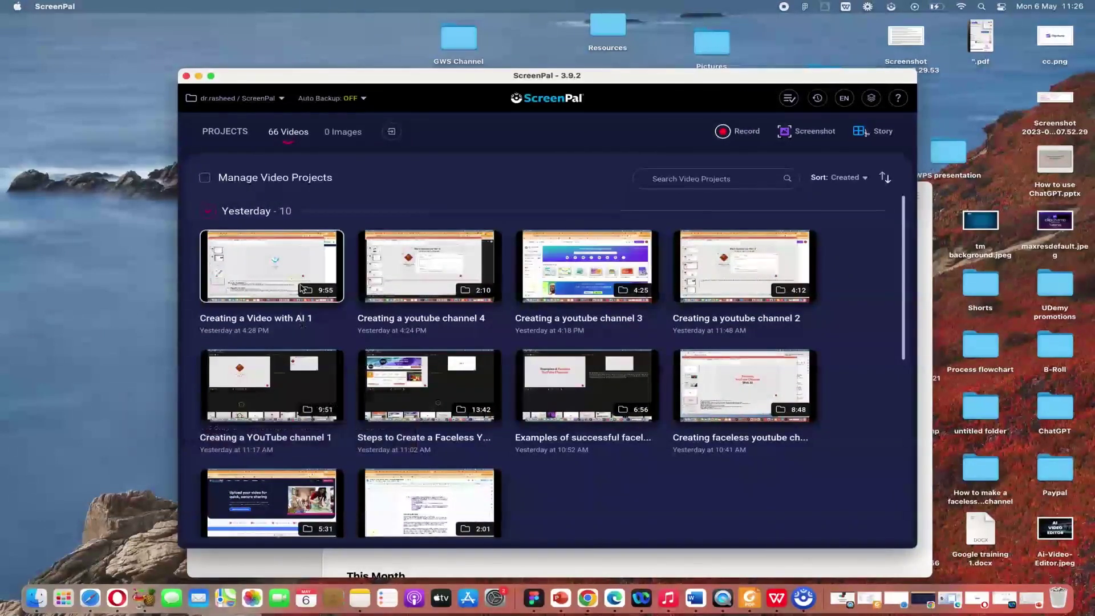
click(691, 181)
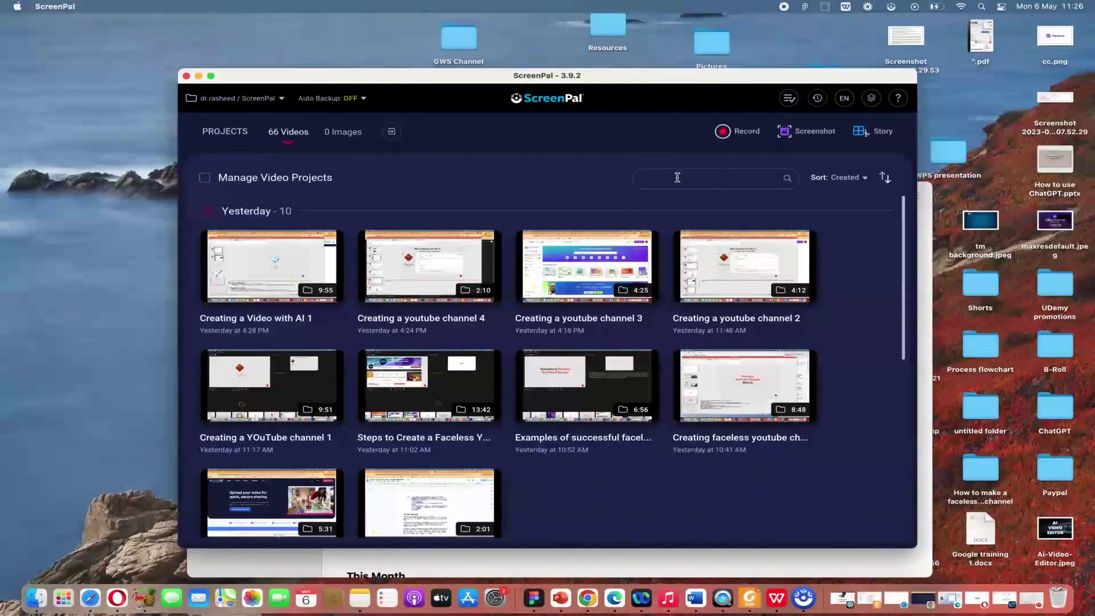
Capture an area screenshot of the "Create Videos with AI" slide in the open presentation.
click(813, 132)
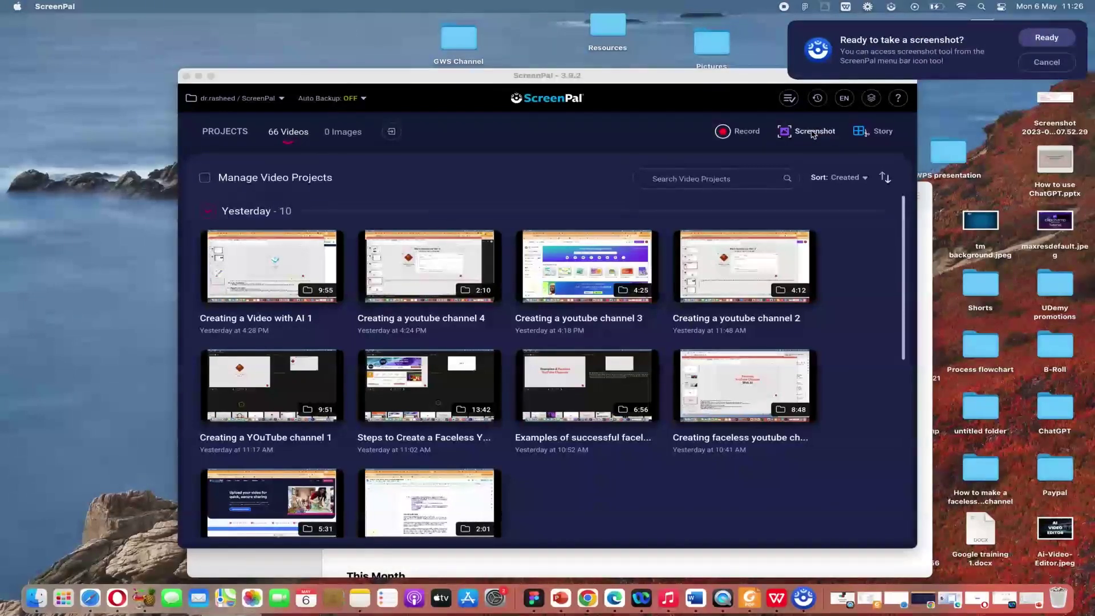
click(1047, 38)
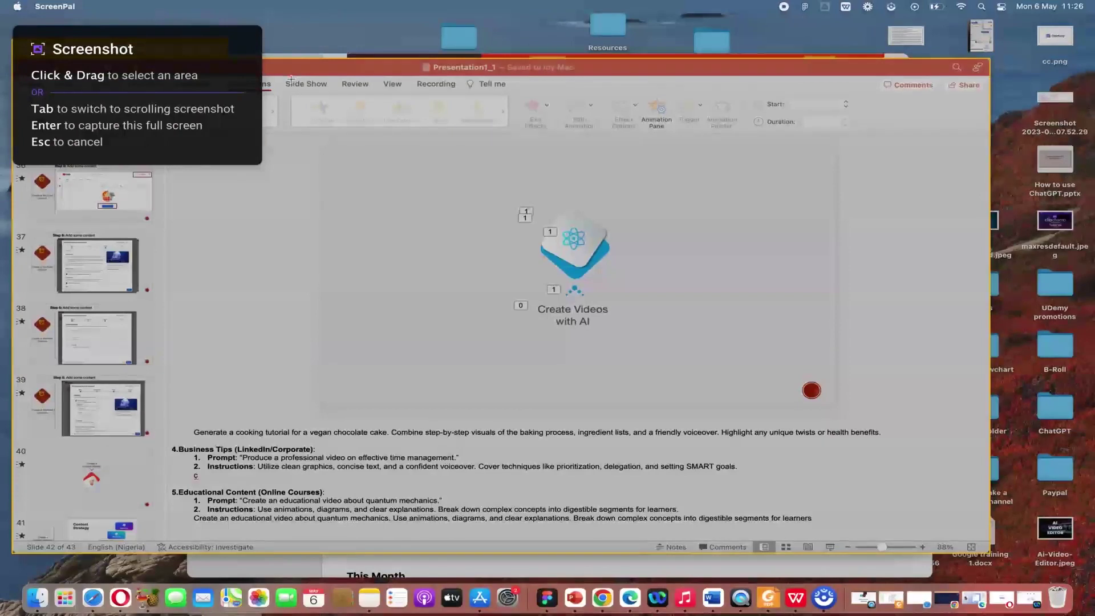
drag(317, 142, 840, 411)
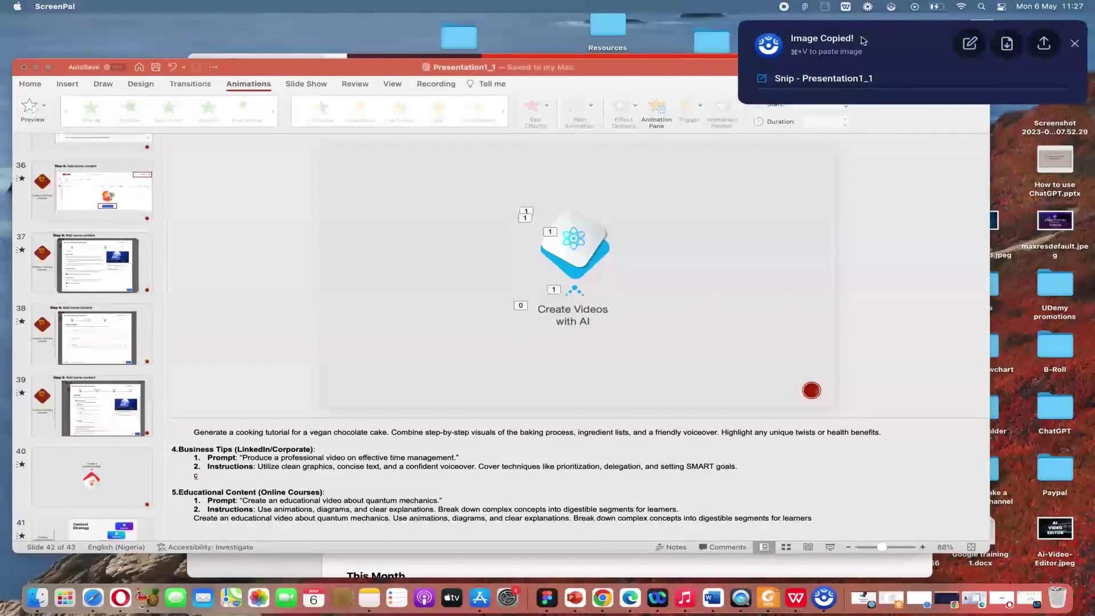
Save the screenshot as a PNG in a subfolder of the Desktop's YouTube Videos folder, and dismiss the screenshot notification.
click(1007, 44)
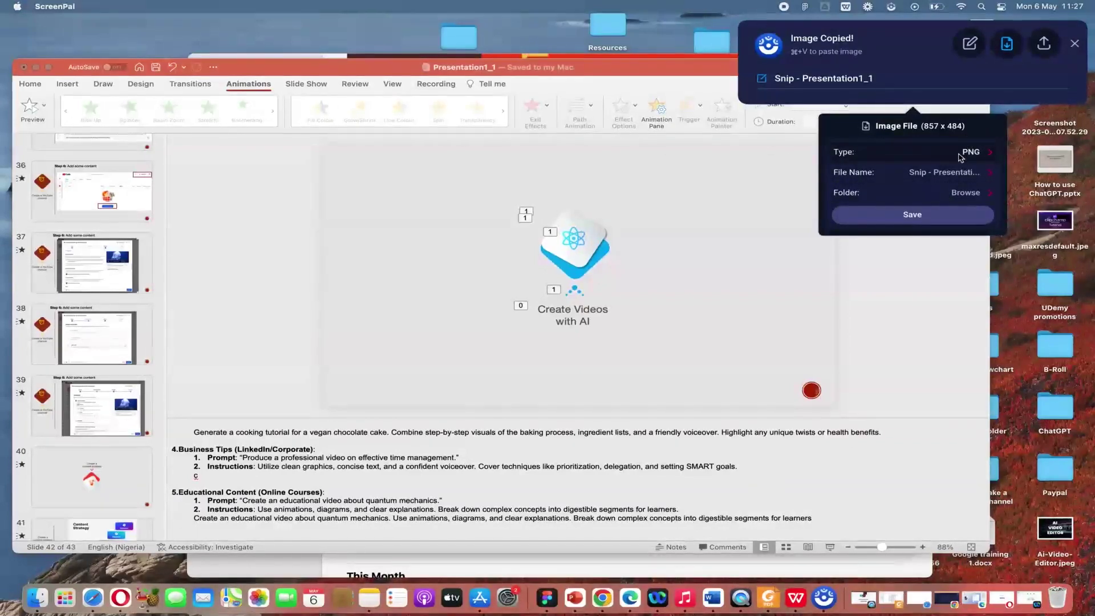
click(928, 201)
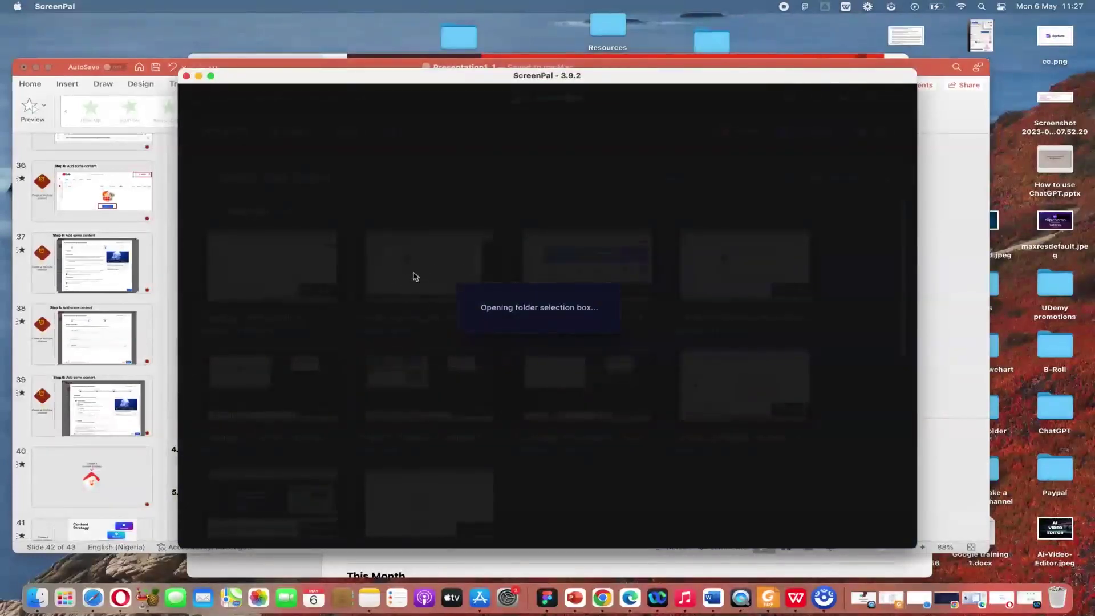
click(351, 151)
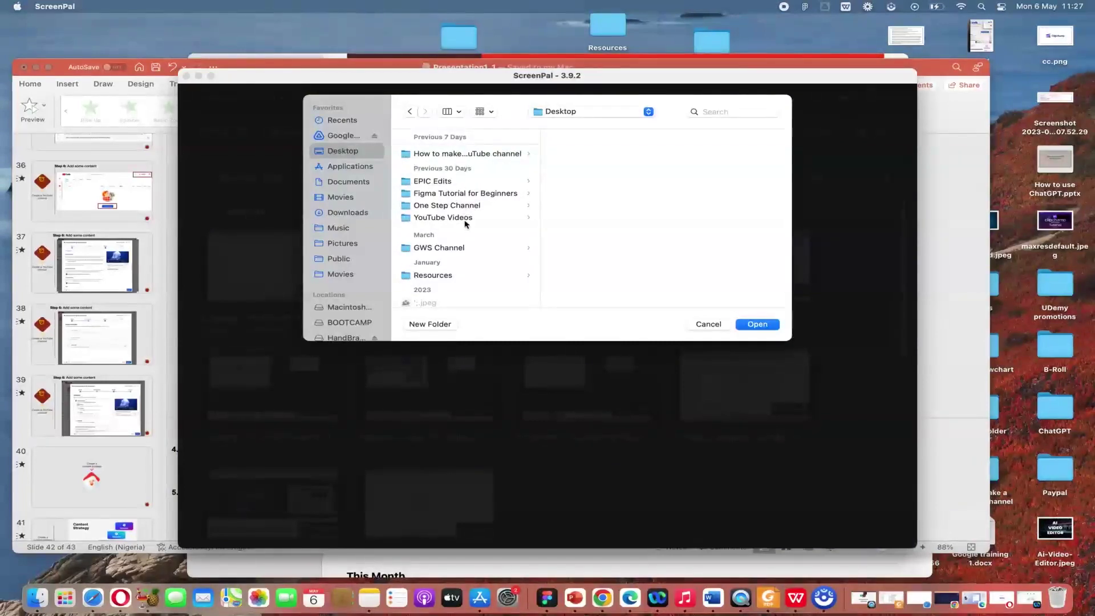
click(450, 217)
click(598, 155)
click(758, 324)
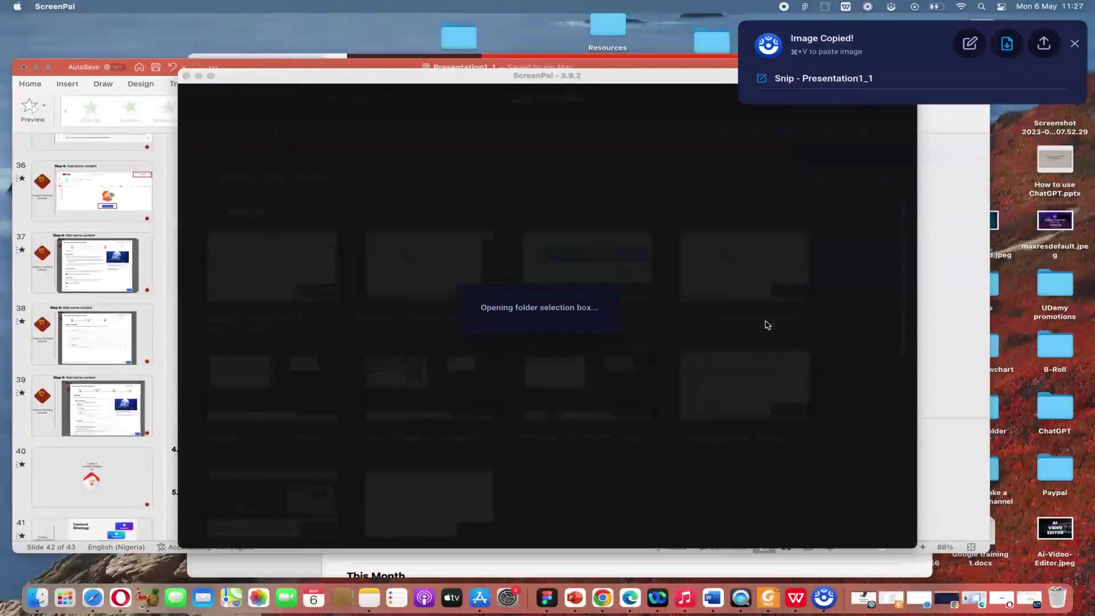
click(919, 217)
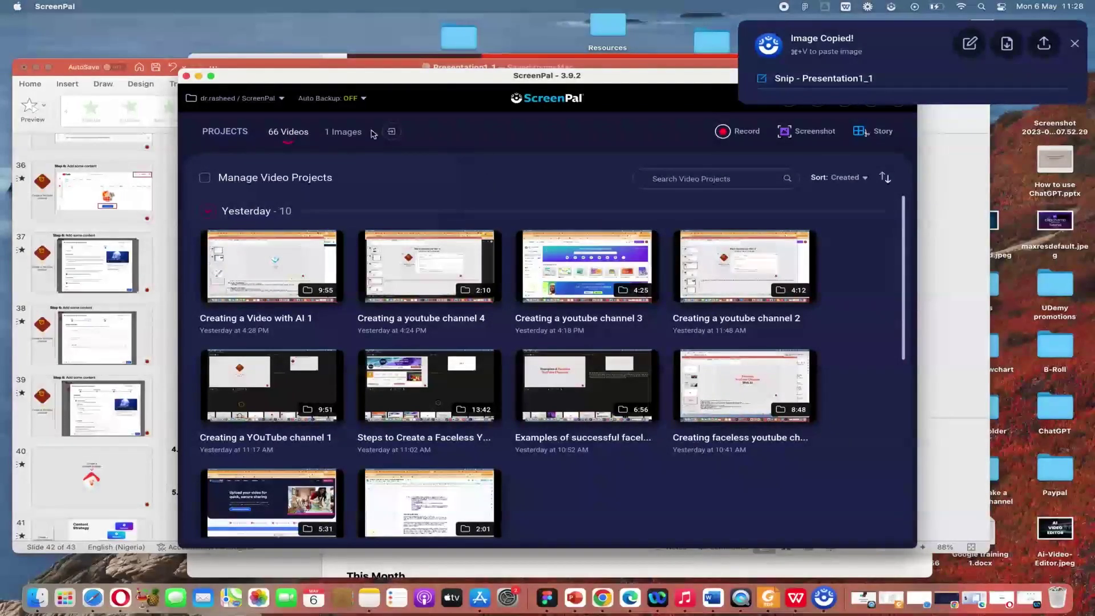
click(210, 77)
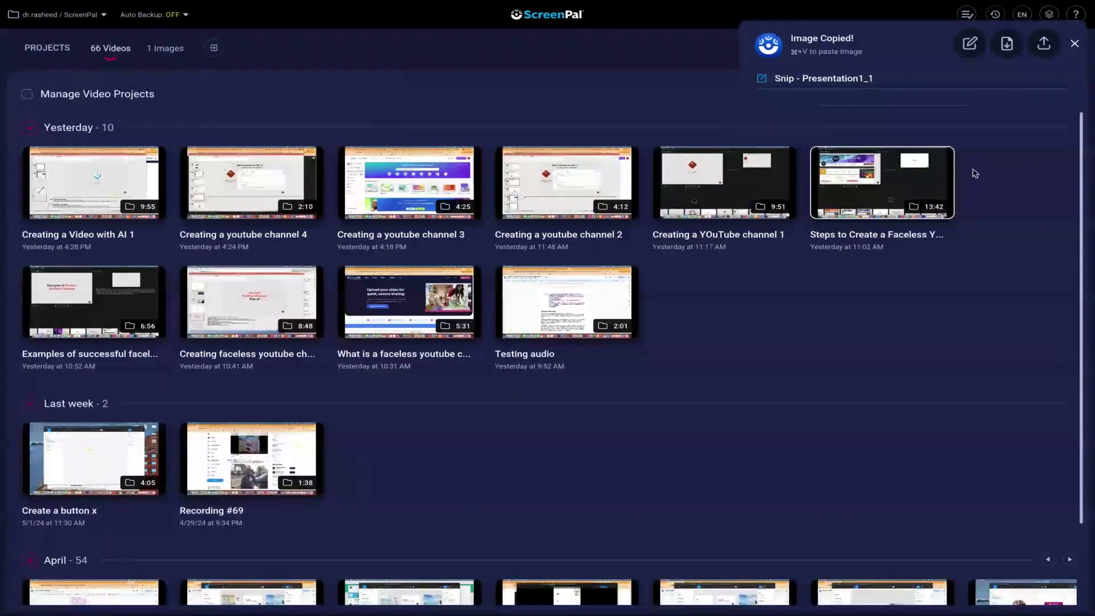
click(1074, 46)
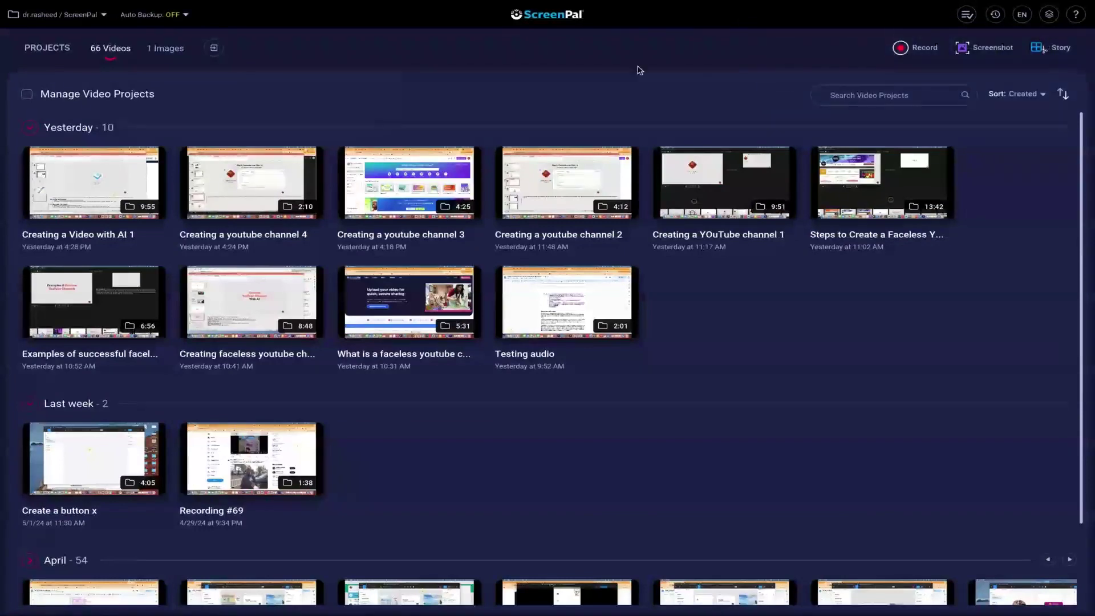
Open the recorder, set it to record only the screen, and show the video size options.
click(920, 53)
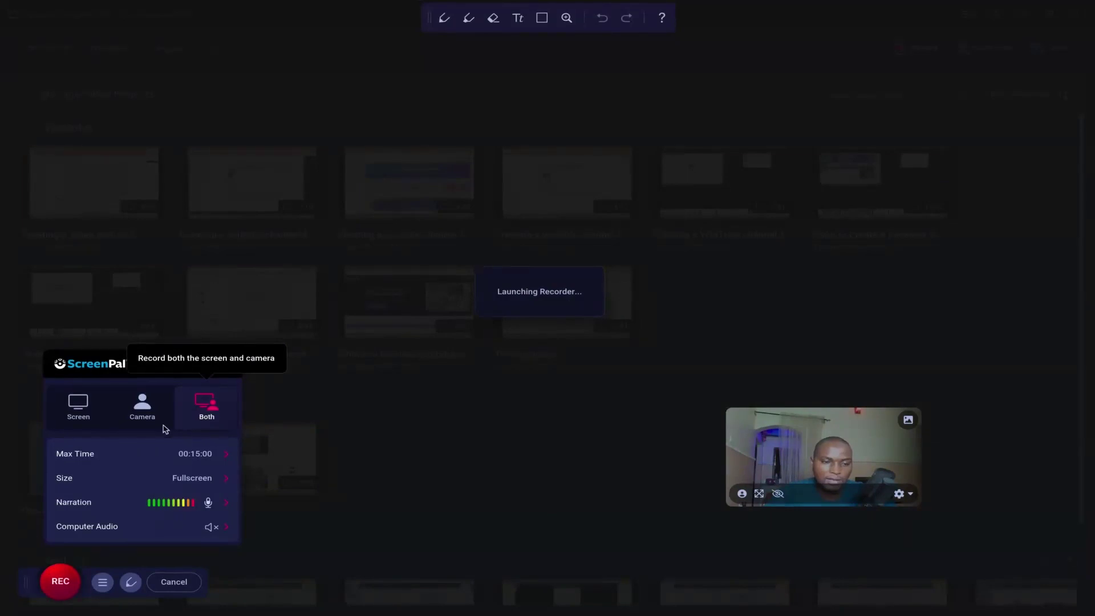
click(80, 414)
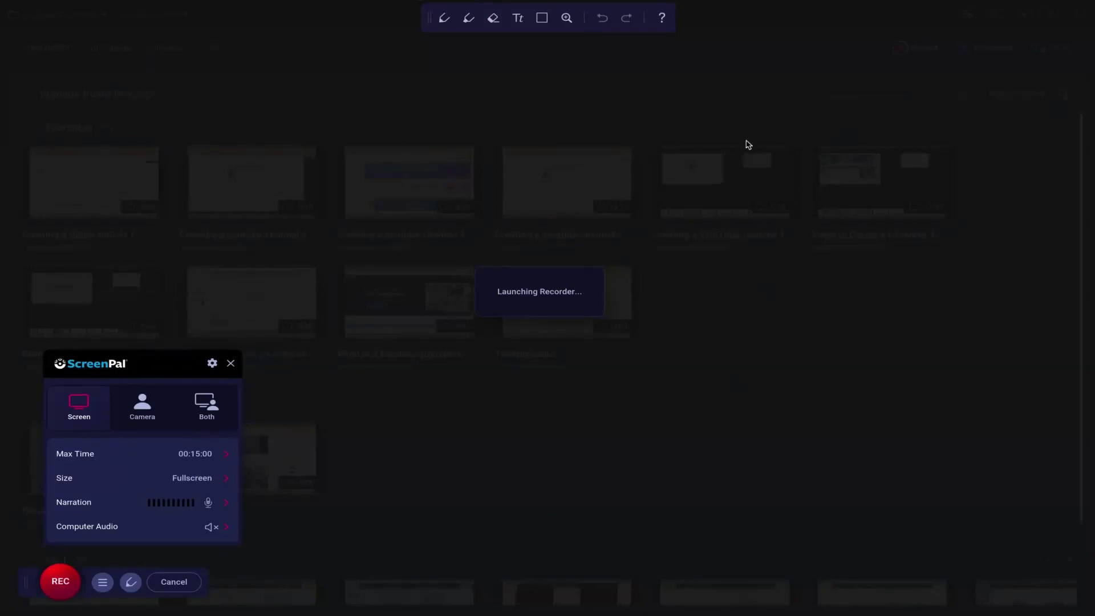
mouse_move(201, 453)
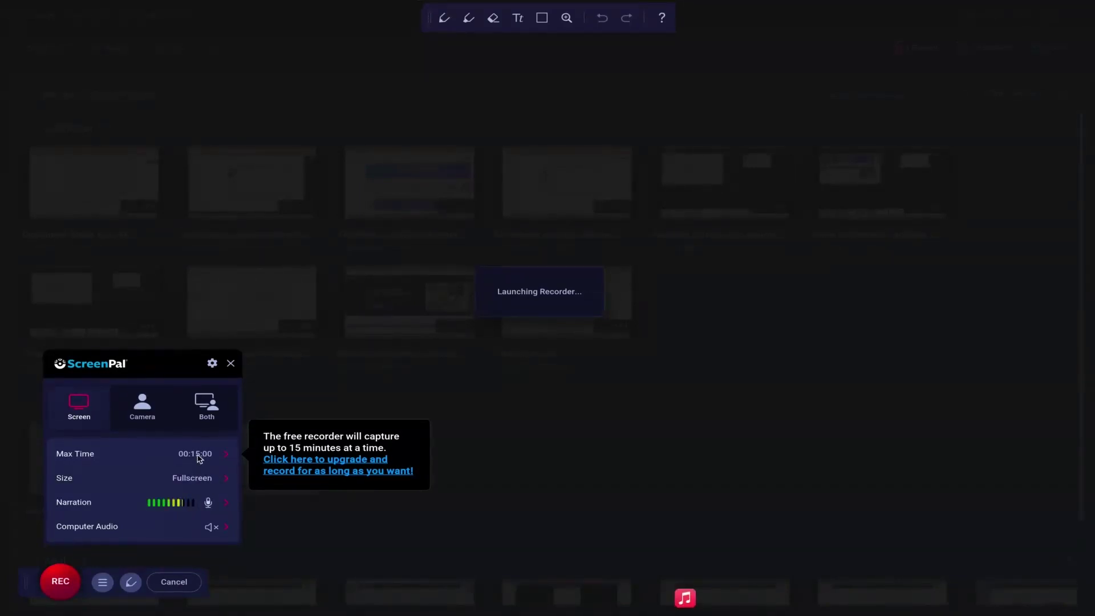
click(194, 484)
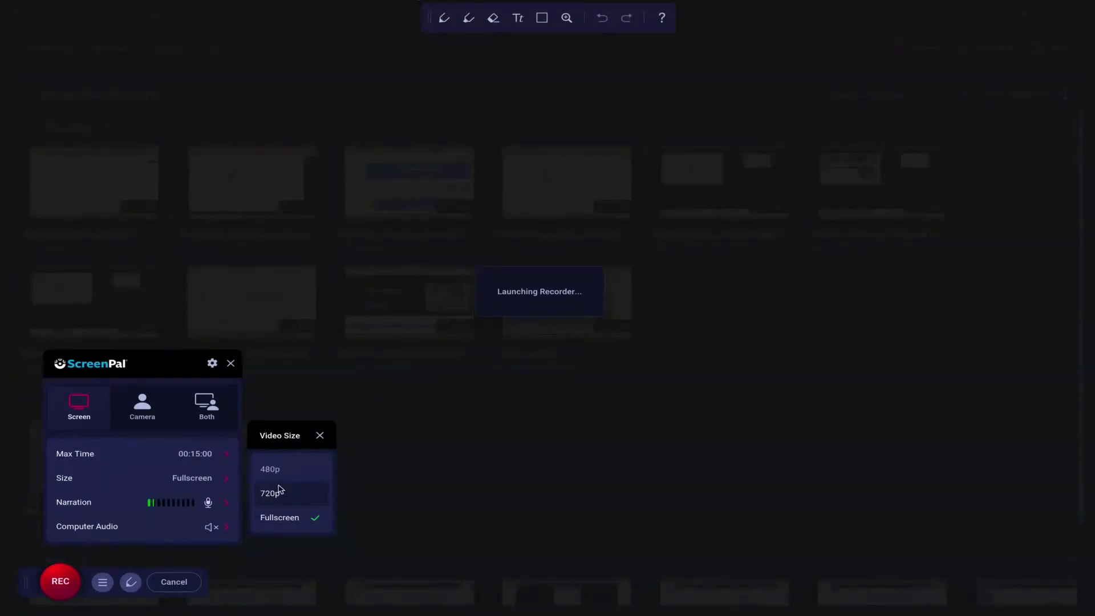
Select RODE NT-USB as the narration microphone and accept its volume settings.
click(137, 508)
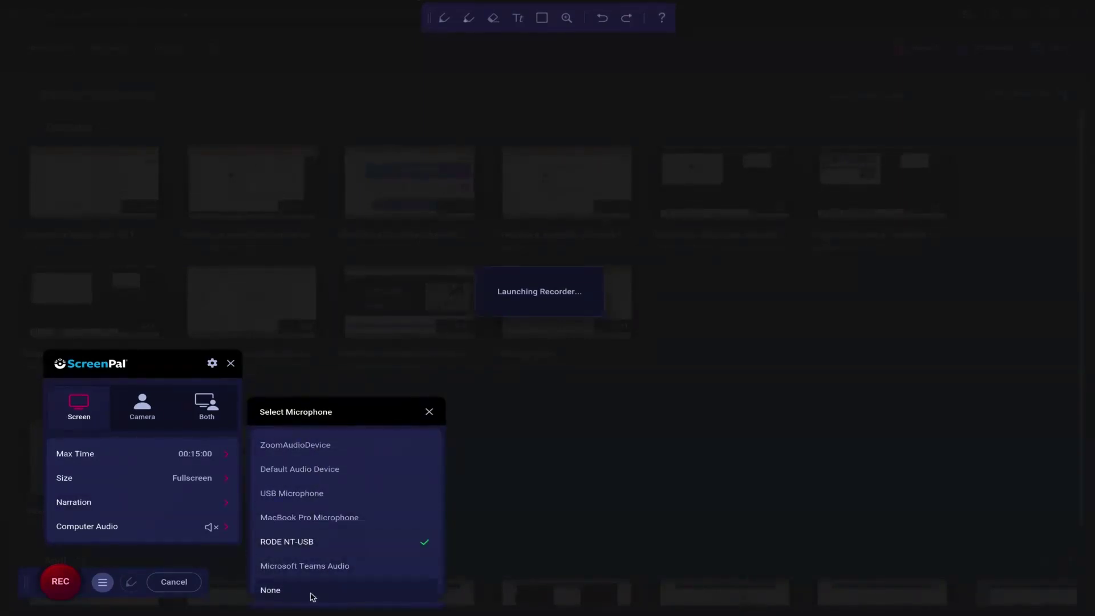
click(319, 549)
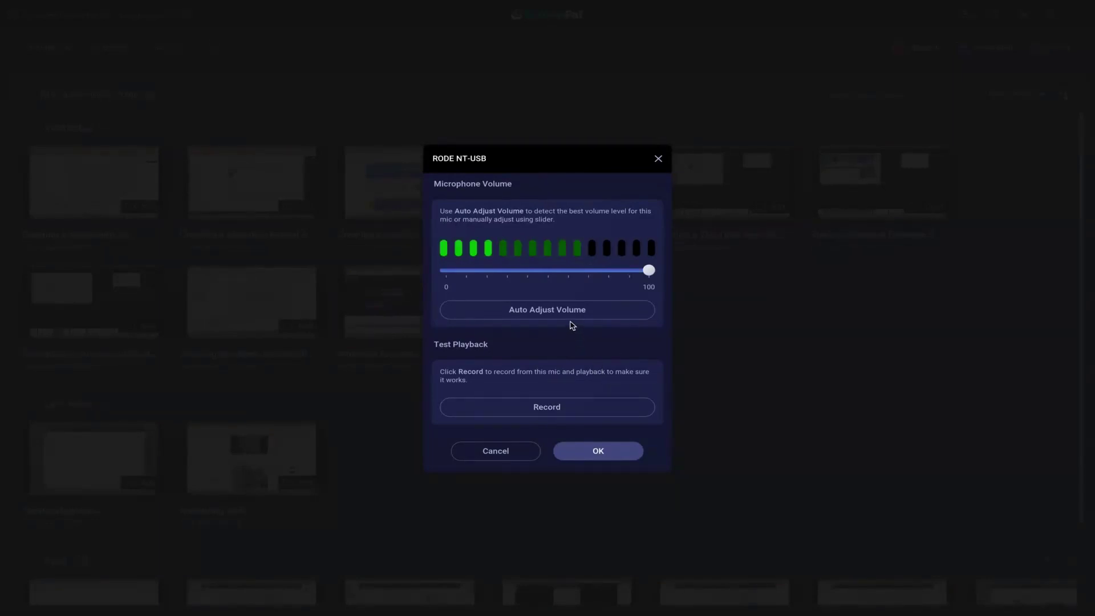
click(614, 459)
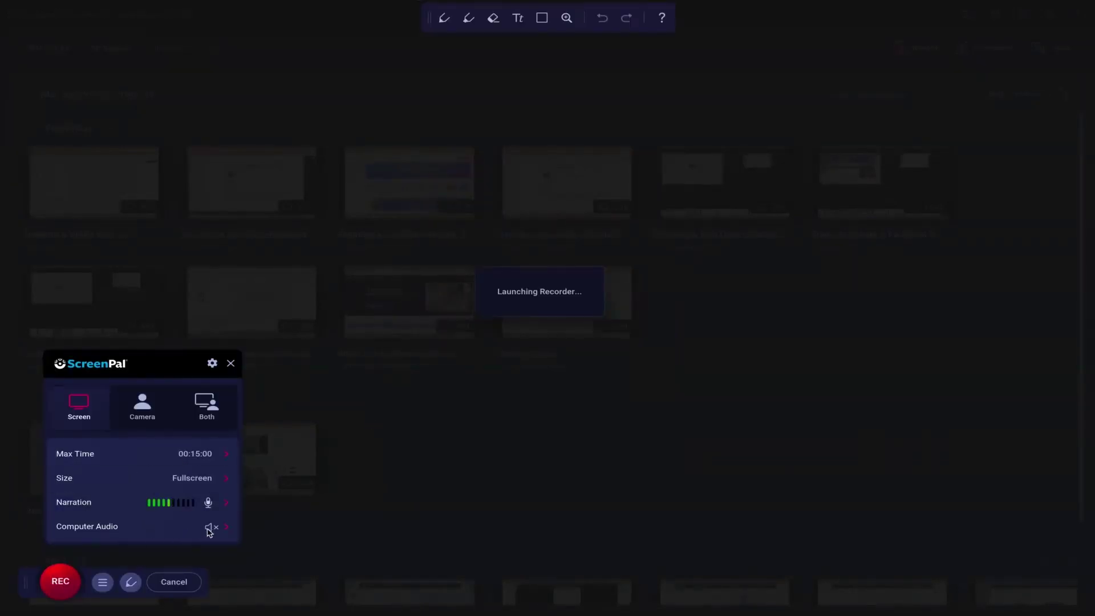
Check the computer audio option and the camera-only recording mode, and close the recorder.
mouse_move(216, 533)
click(139, 403)
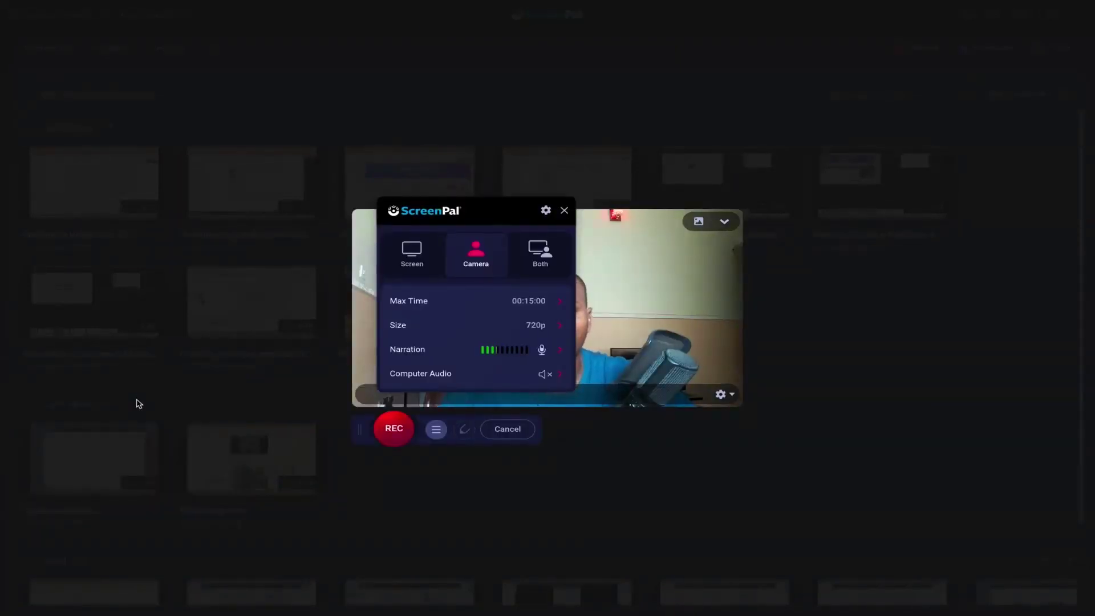
click(564, 210)
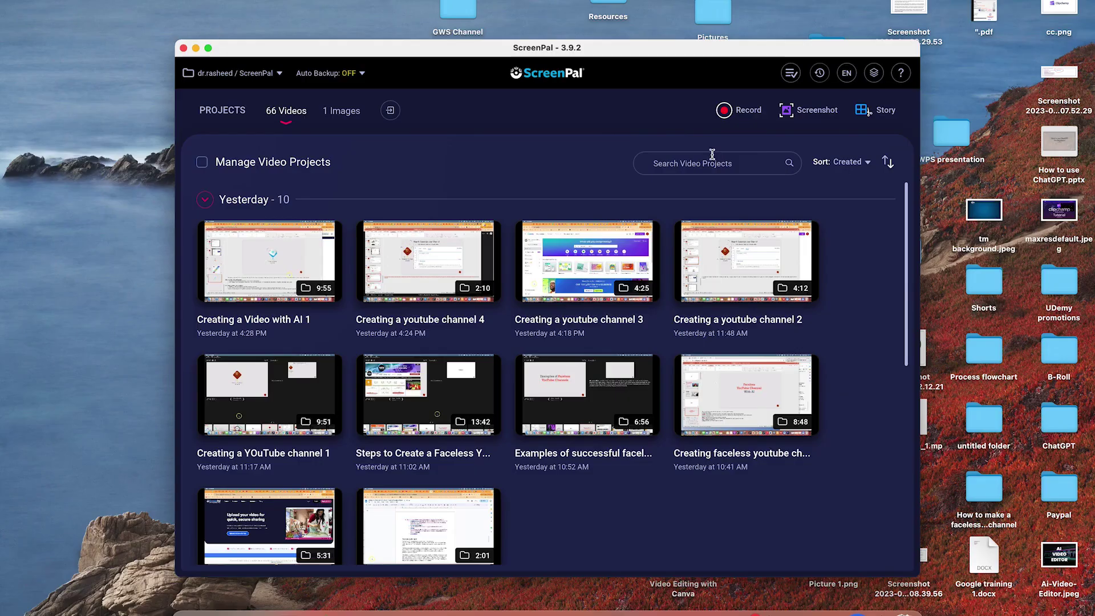
Reopen the recorder, choose Fullscreen as the video size, and review the list of narration microphones.
click(734, 114)
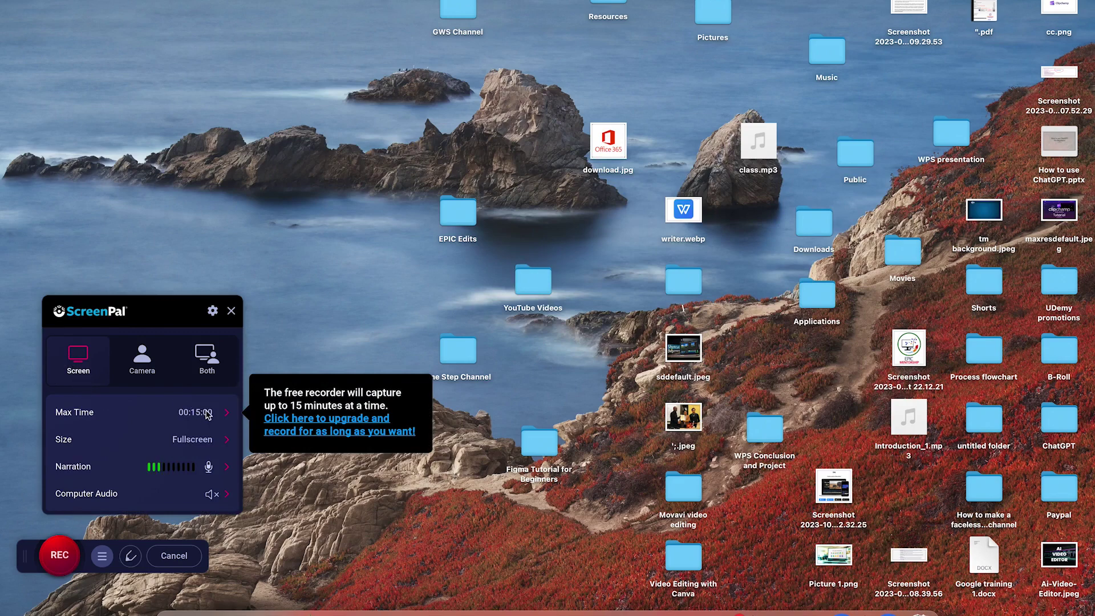
click(208, 439)
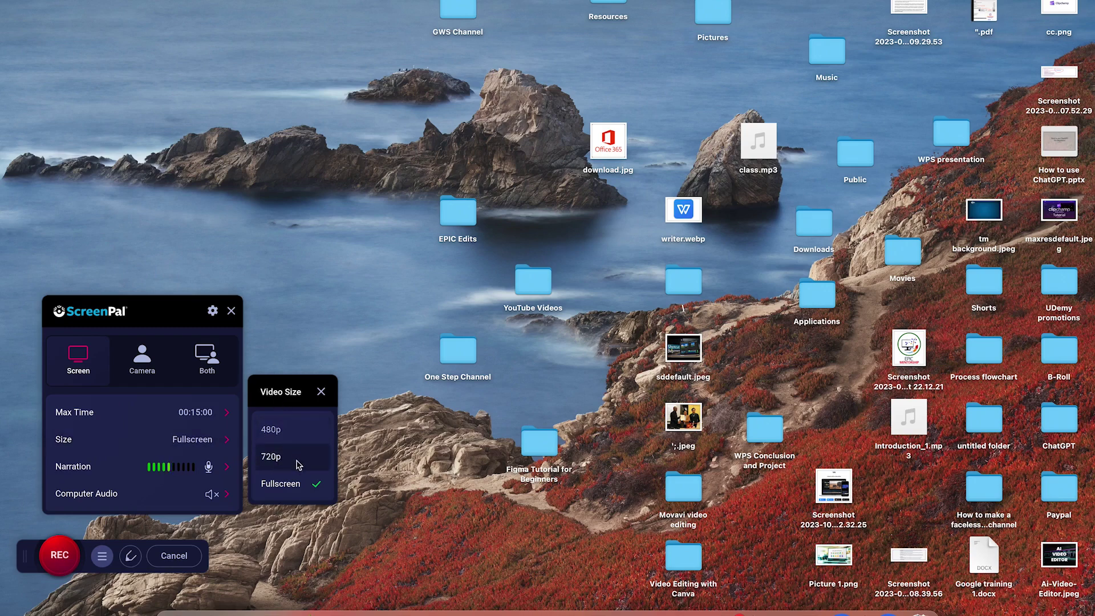
click(297, 485)
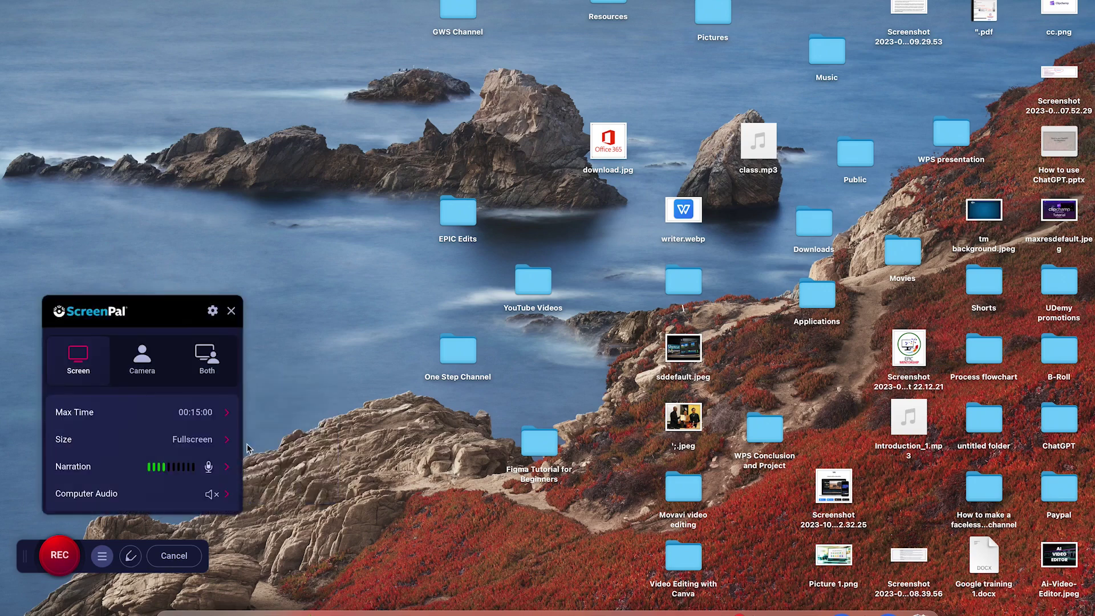
click(155, 475)
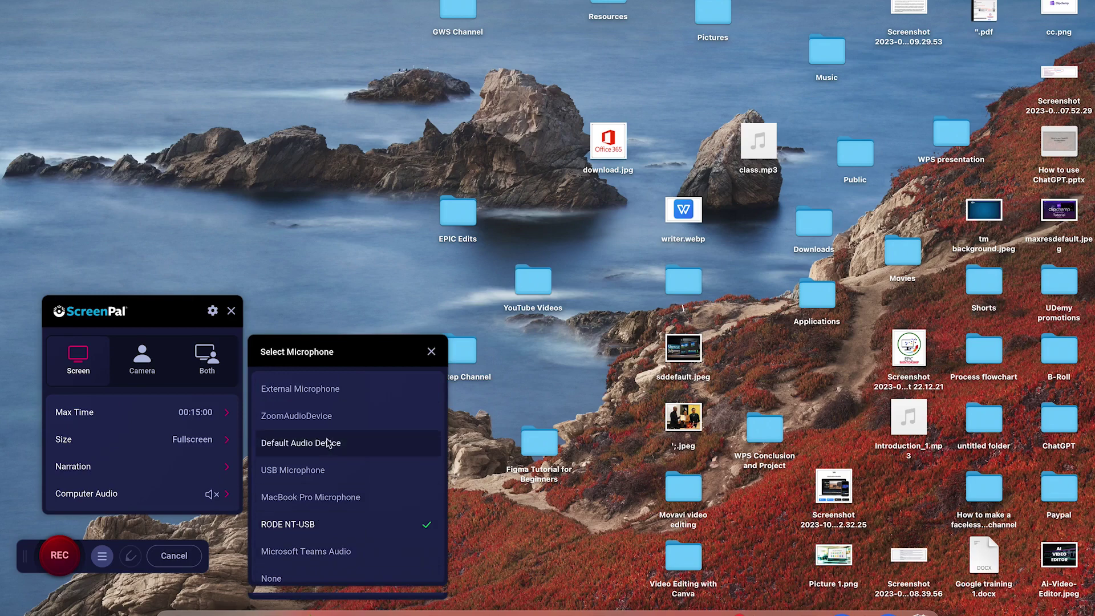
click(161, 464)
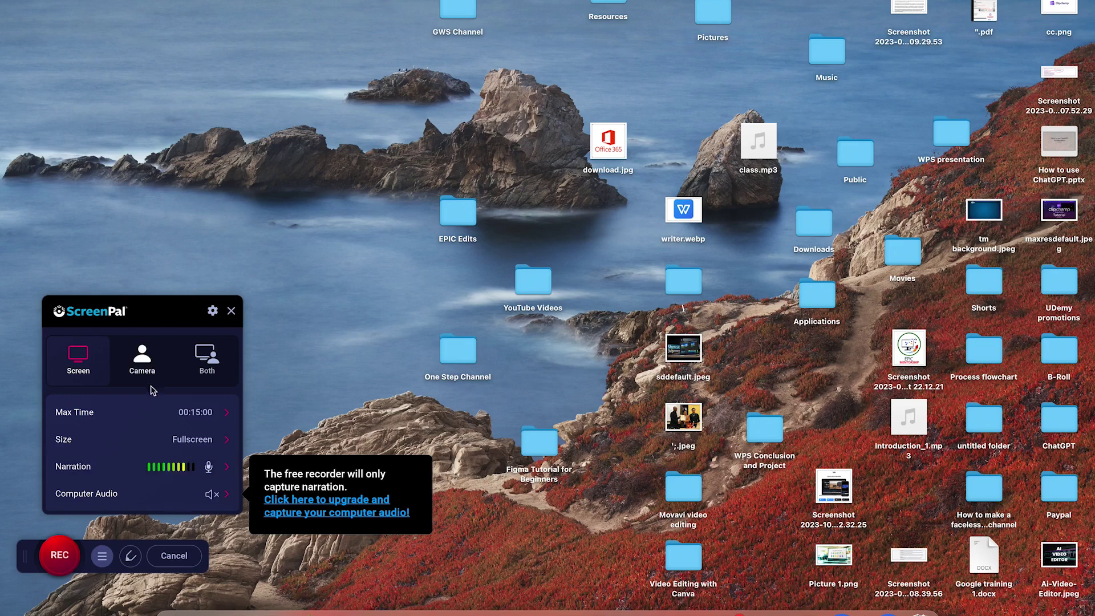
Switch to camera-only recording, choose 720p as its video size, and check the available cameras.
click(142, 359)
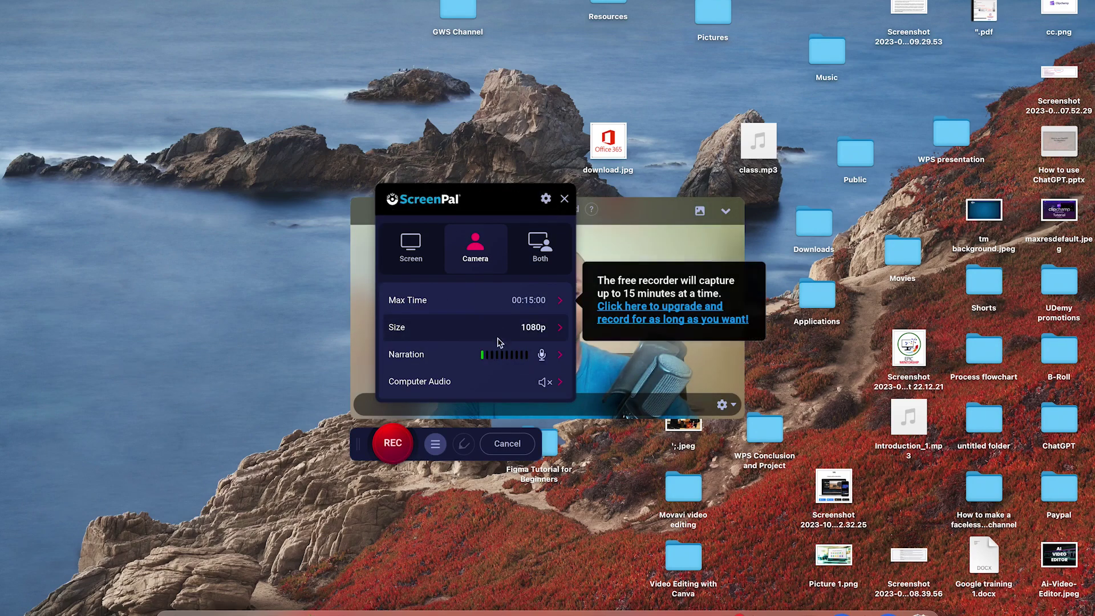
click(513, 335)
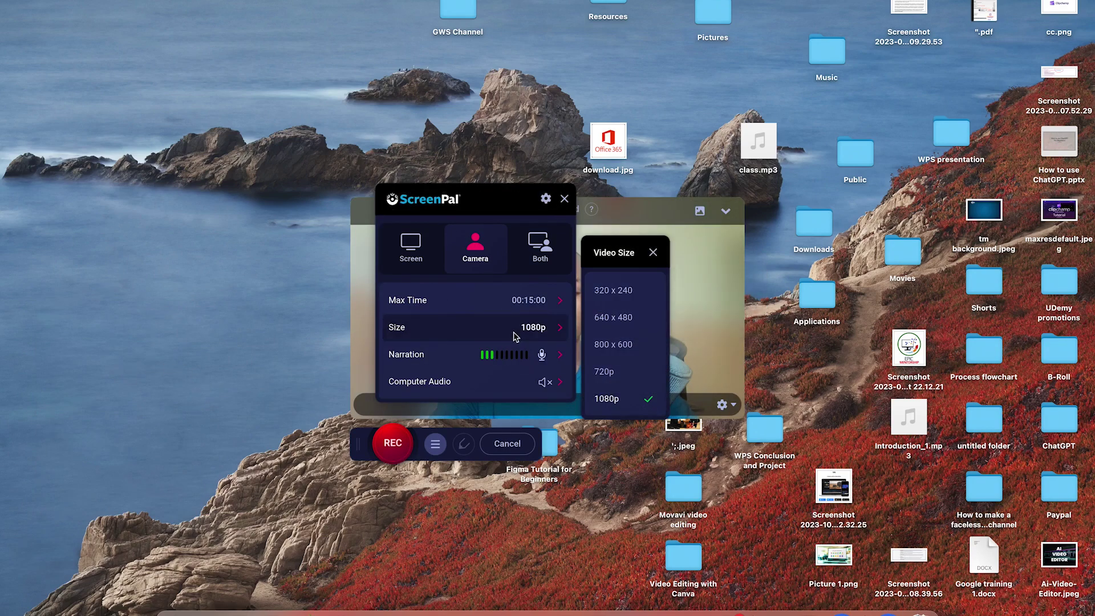
click(617, 371)
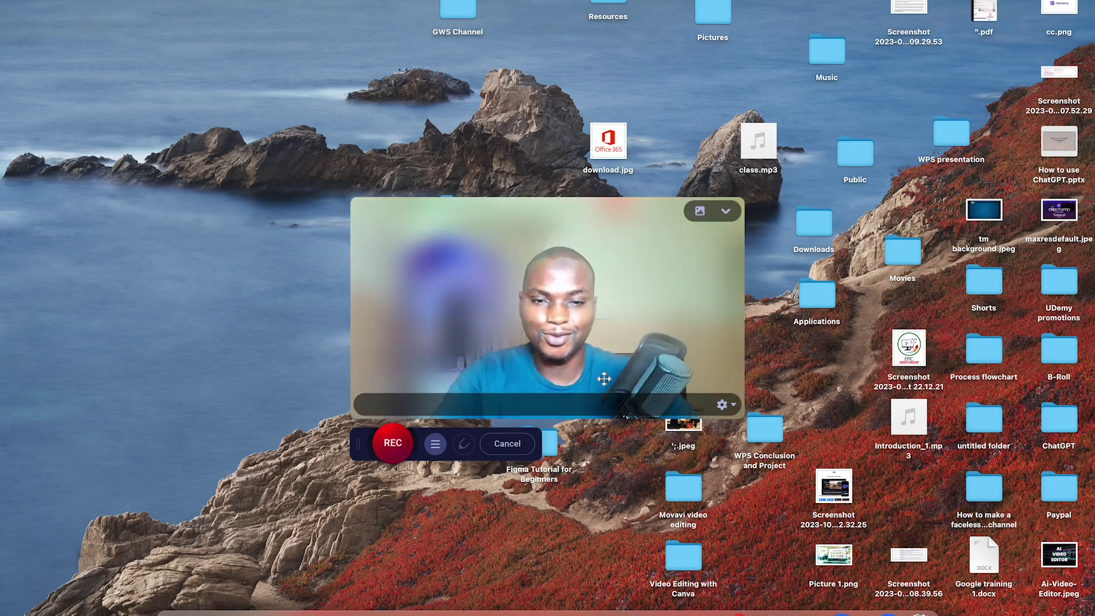
click(722, 405)
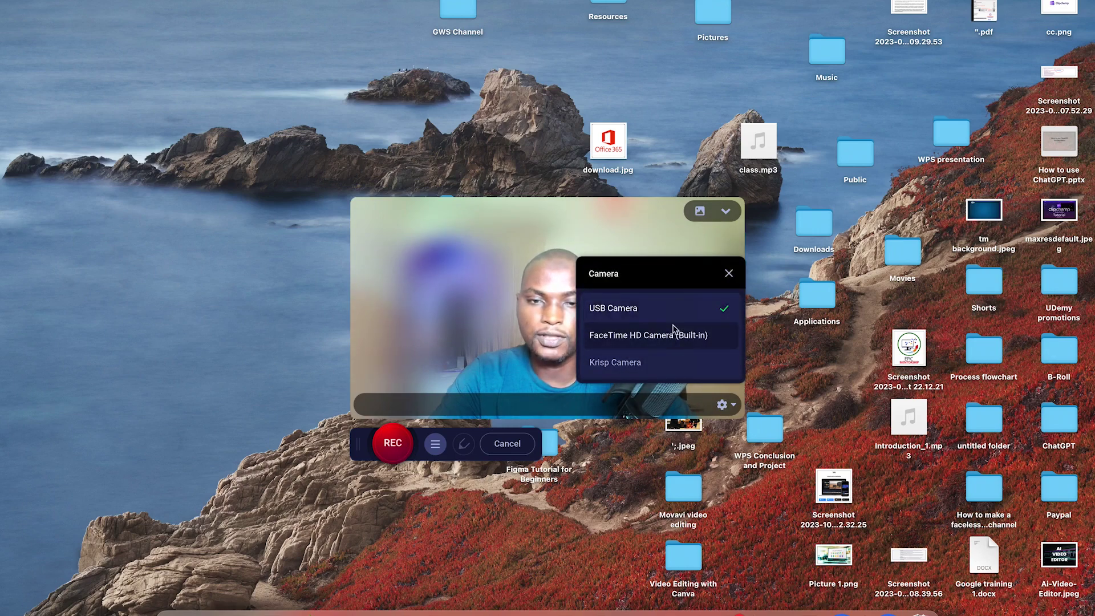
click(729, 274)
Switch to recording screen and camera together, and move the circular webcam preview to the desktop's upper-right corner.
click(534, 245)
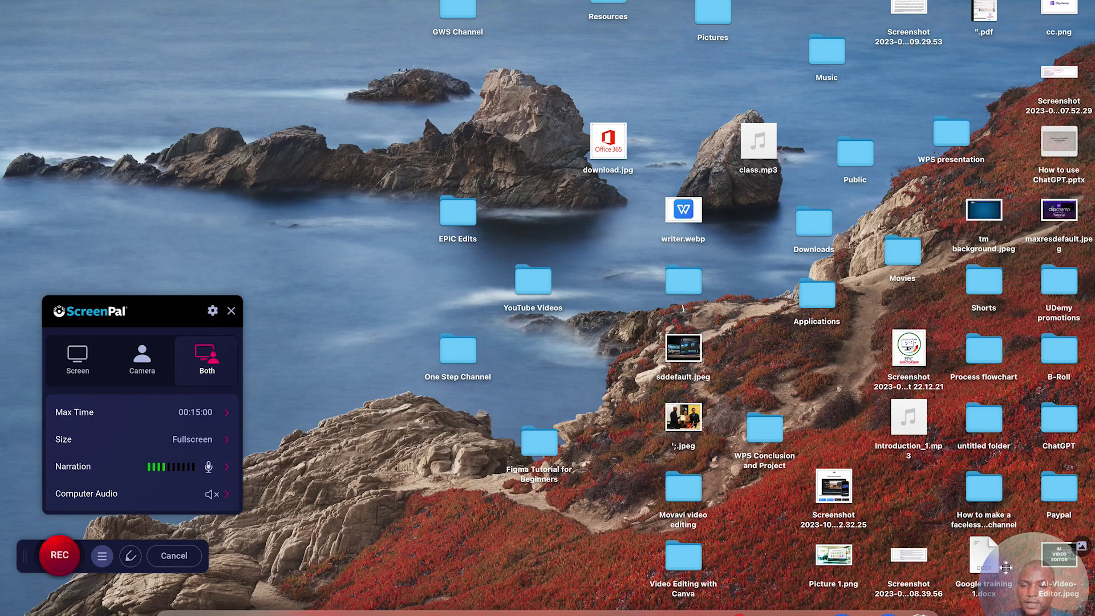
drag(1005, 566, 459, 238)
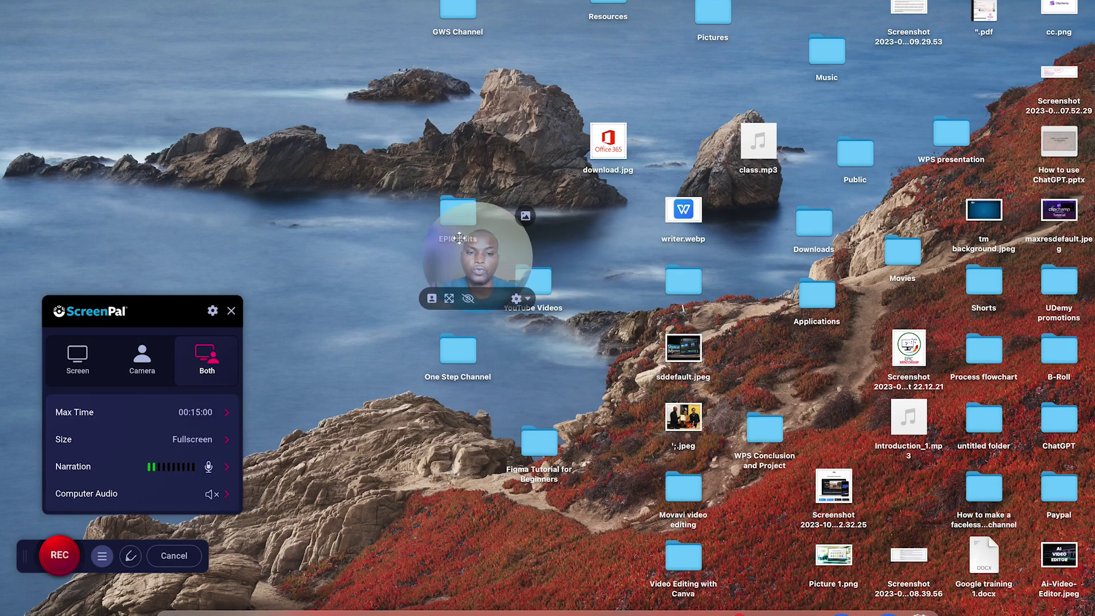
click(529, 300)
click(521, 166)
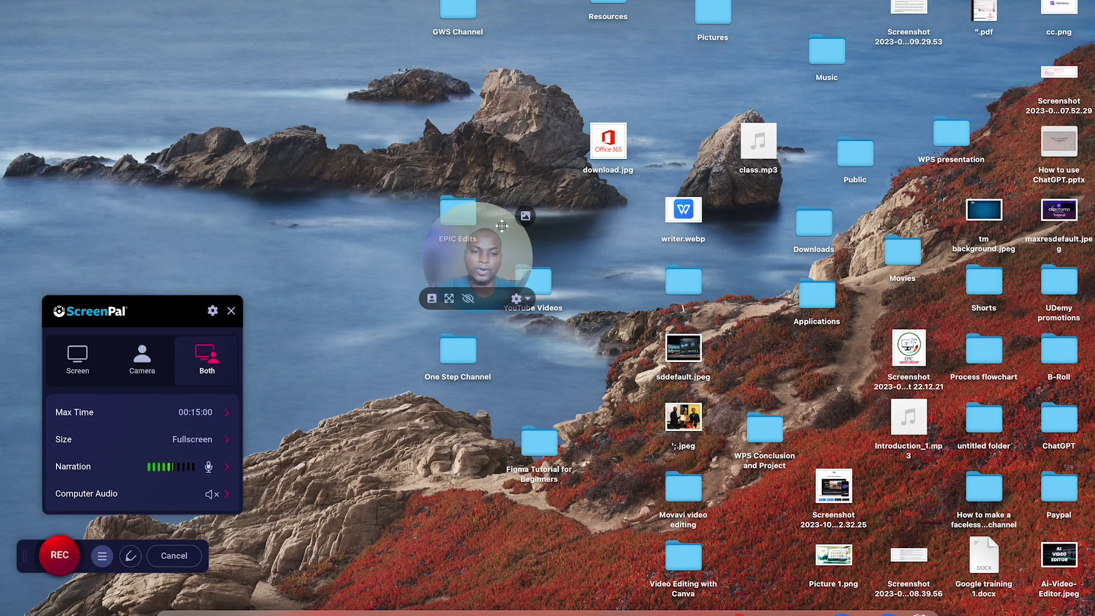
drag(505, 245, 624, 480)
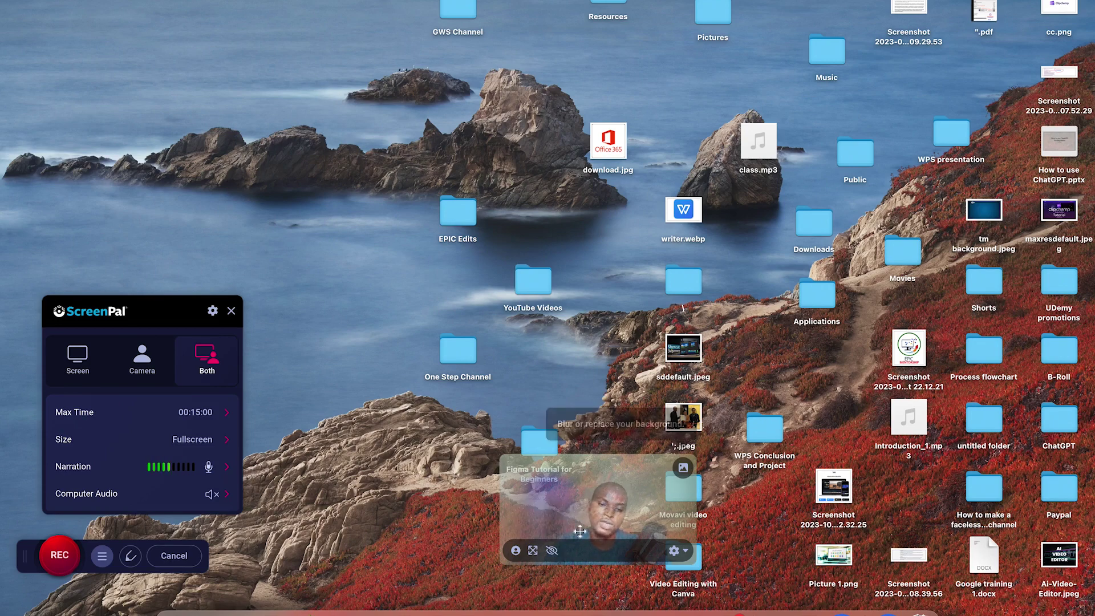
click(515, 550)
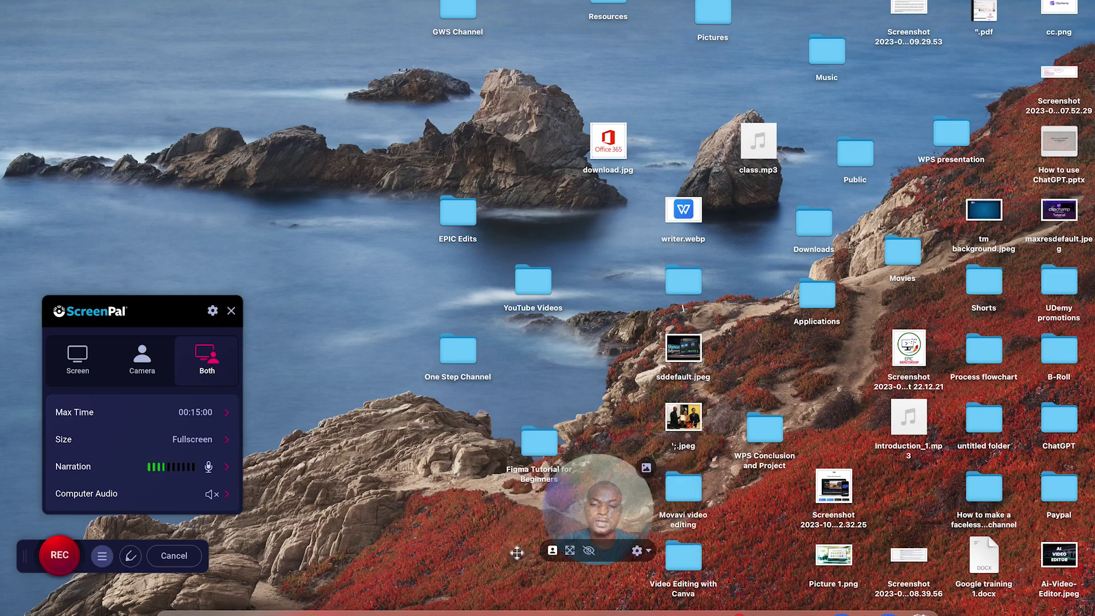
drag(599, 493, 1078, 9)
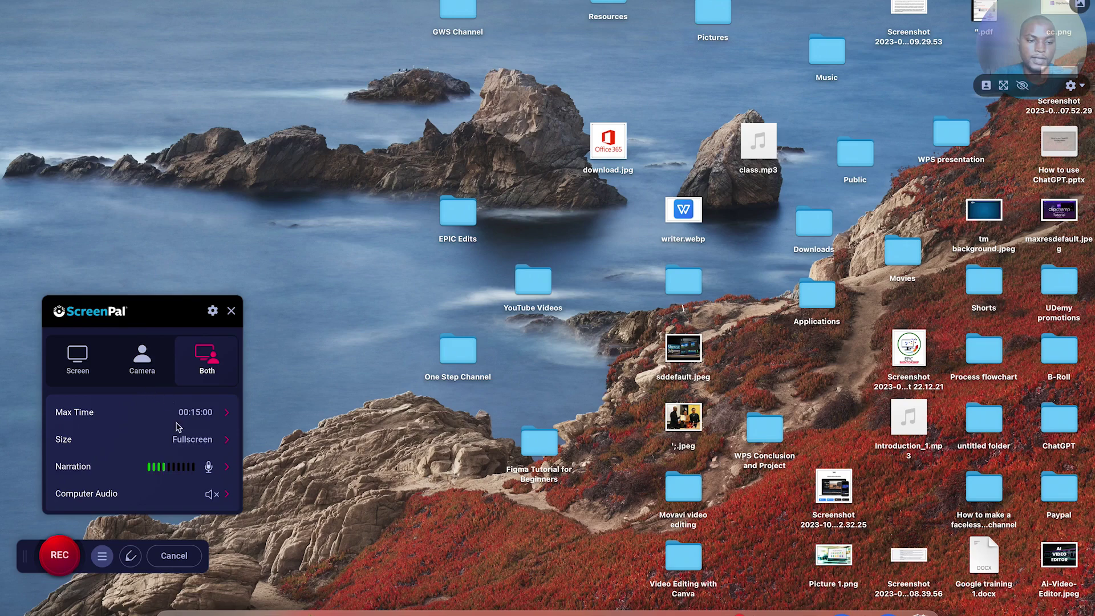
Set the video size to Fullscreen, switch to screen-only mode, and start recording.
click(192, 439)
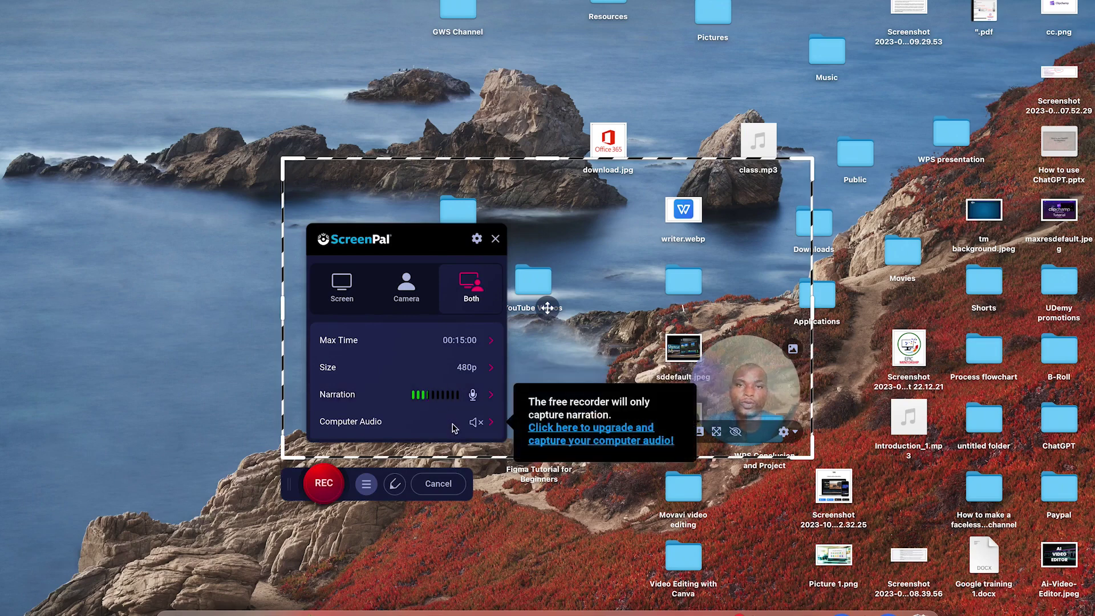
click(456, 370)
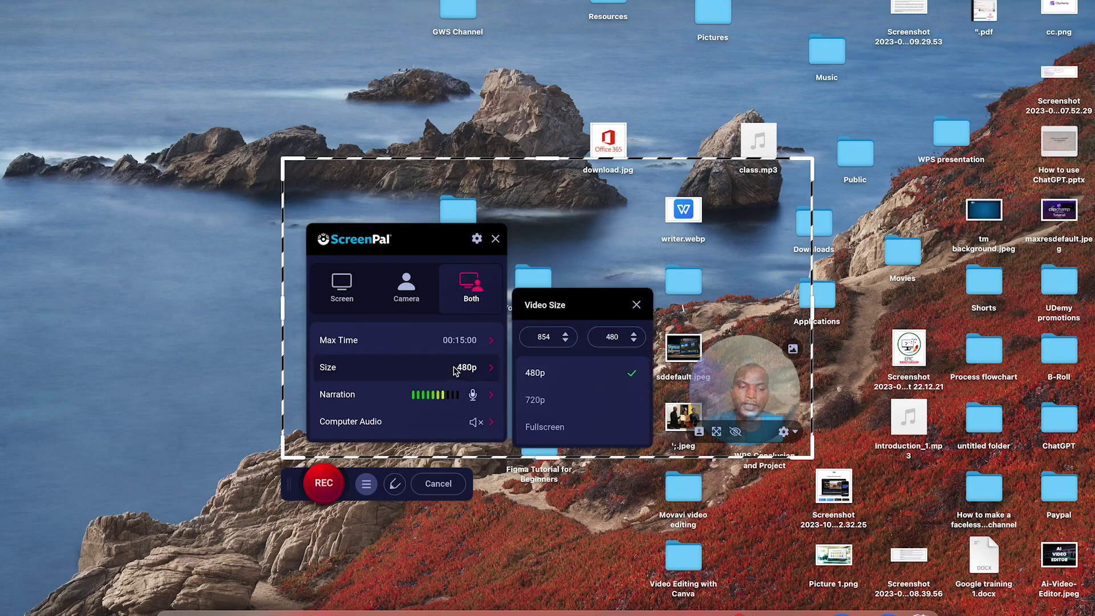
click(552, 430)
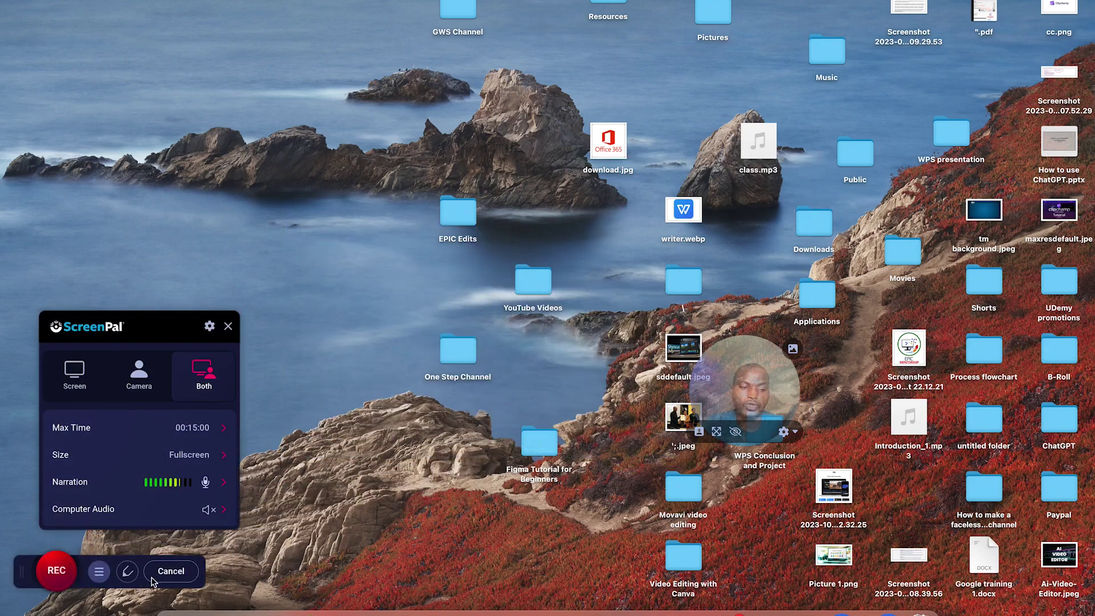
click(80, 387)
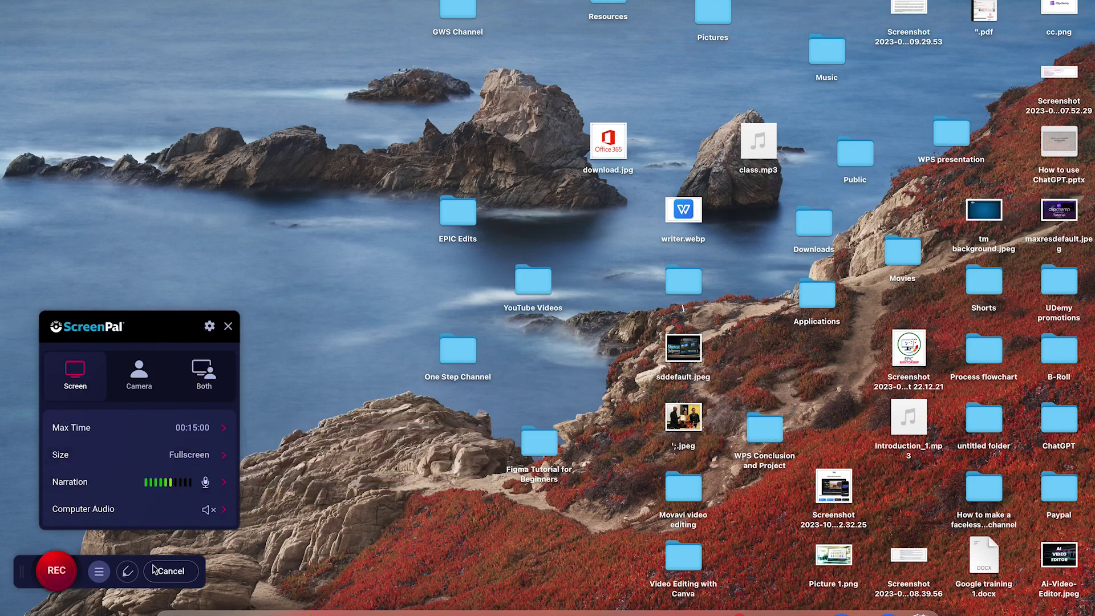
click(55, 572)
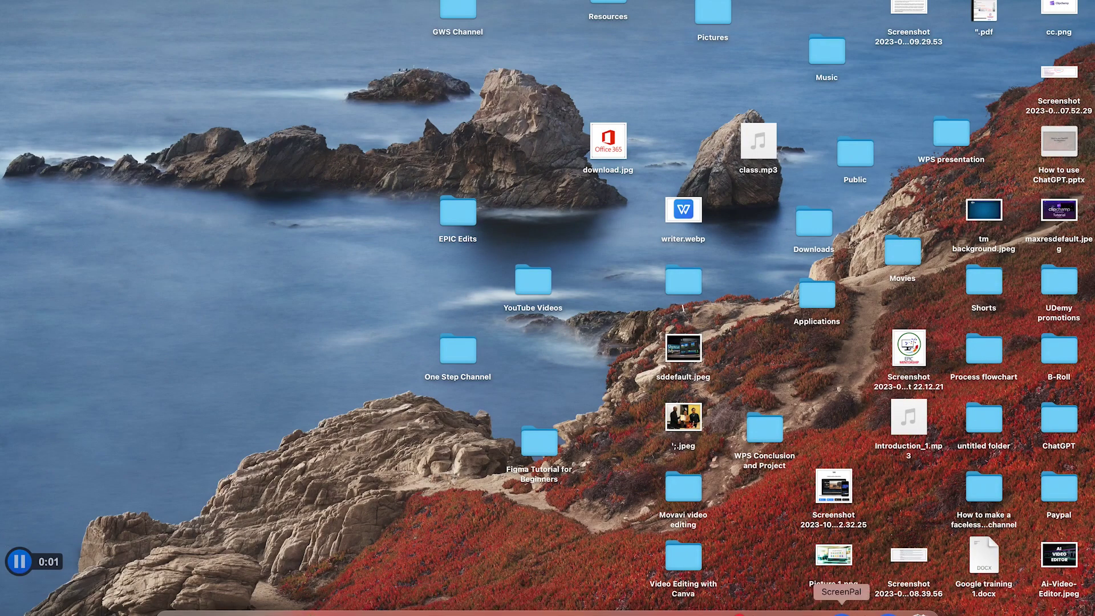
Switch to Google Chrome with the EPIC Mentorship profile, open nairaland.com, and browse its front page while recording.
click(809, 612)
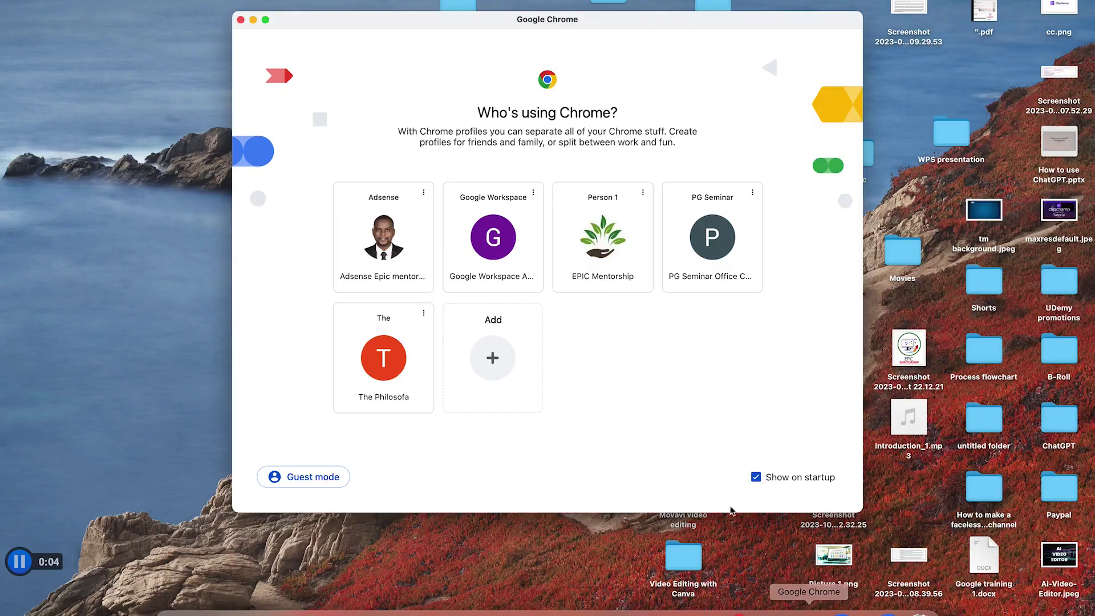
click(617, 268)
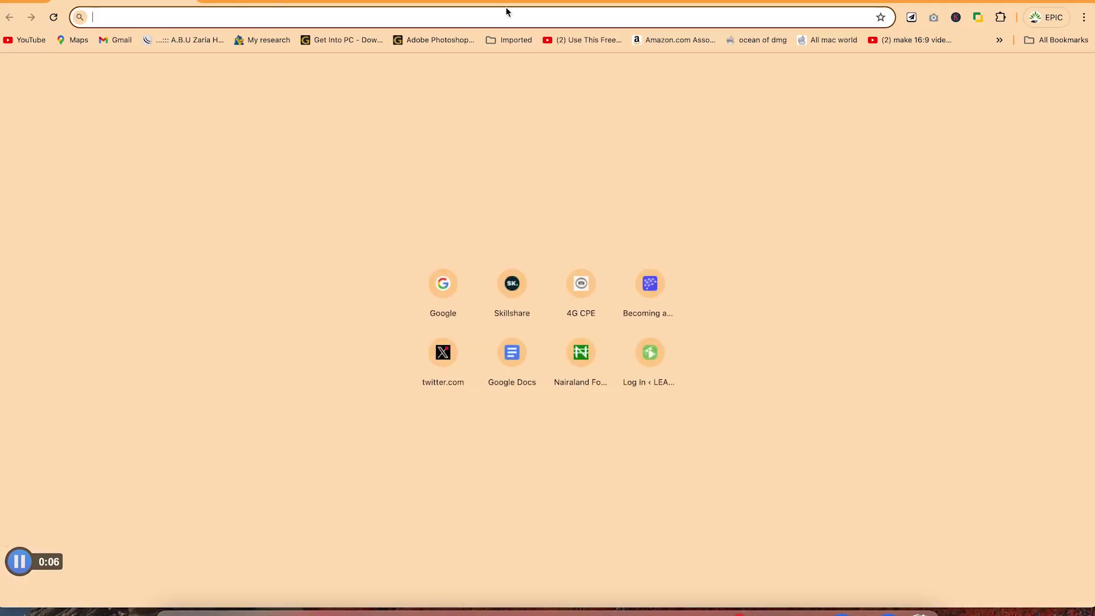
text(na)
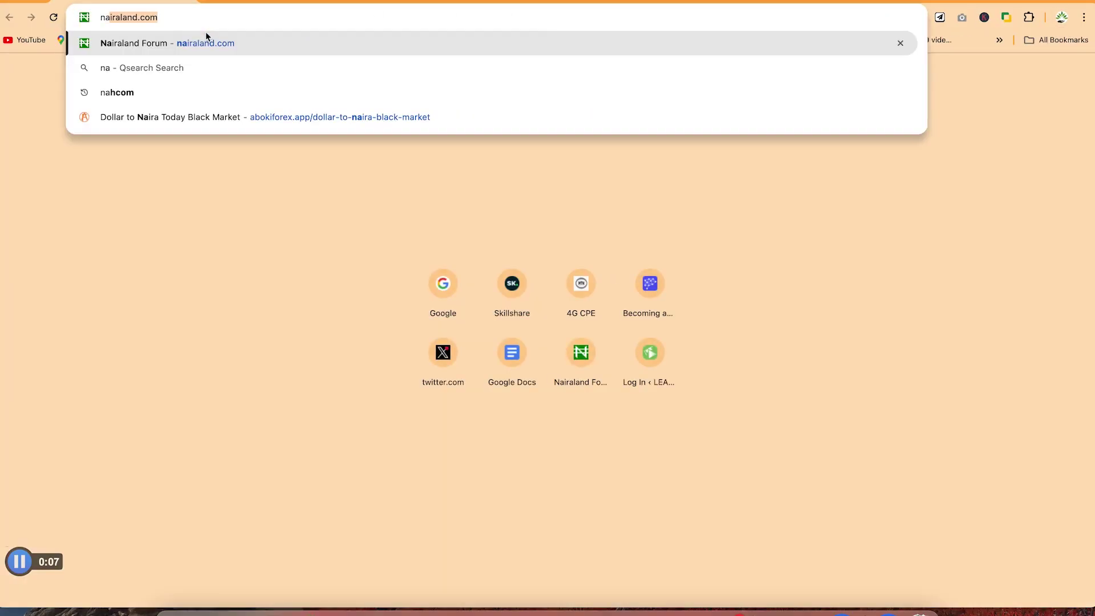
key(Return)
scroll(535, 384, down, 5)
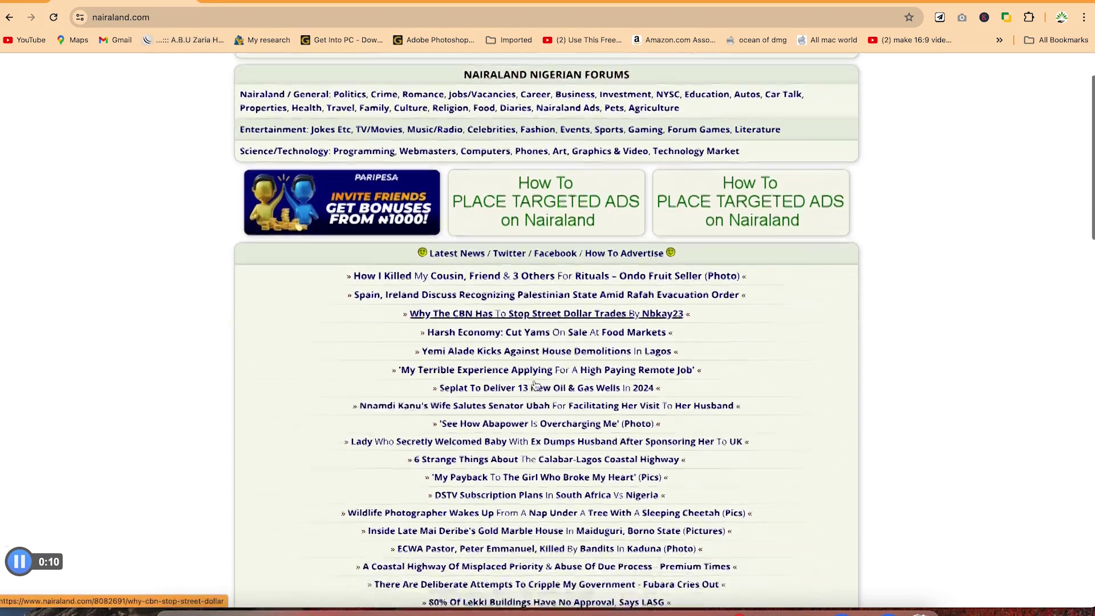
scroll(534, 384, down, 8)
scroll(535, 383, up, 12)
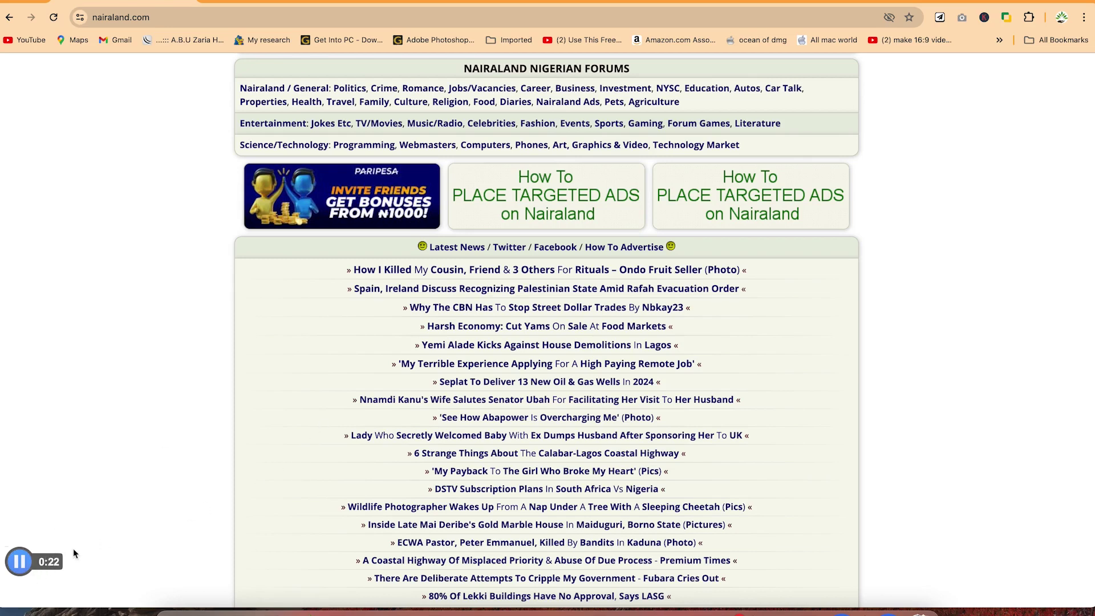
Pause and finish the recording with the Save / Upload option, and play back its first seconds.
click(19, 563)
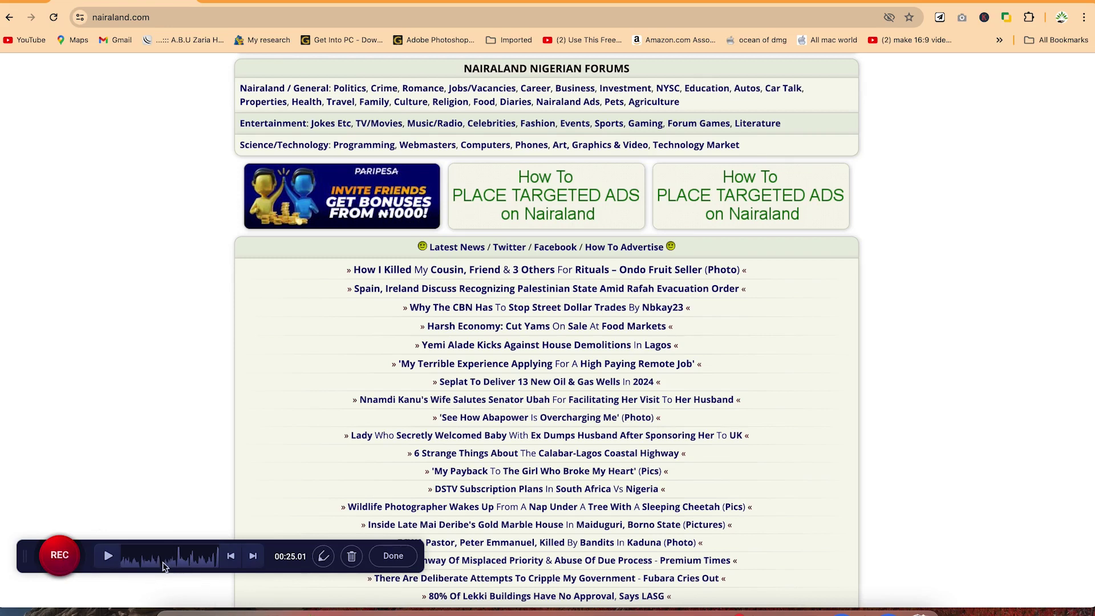
click(392, 562)
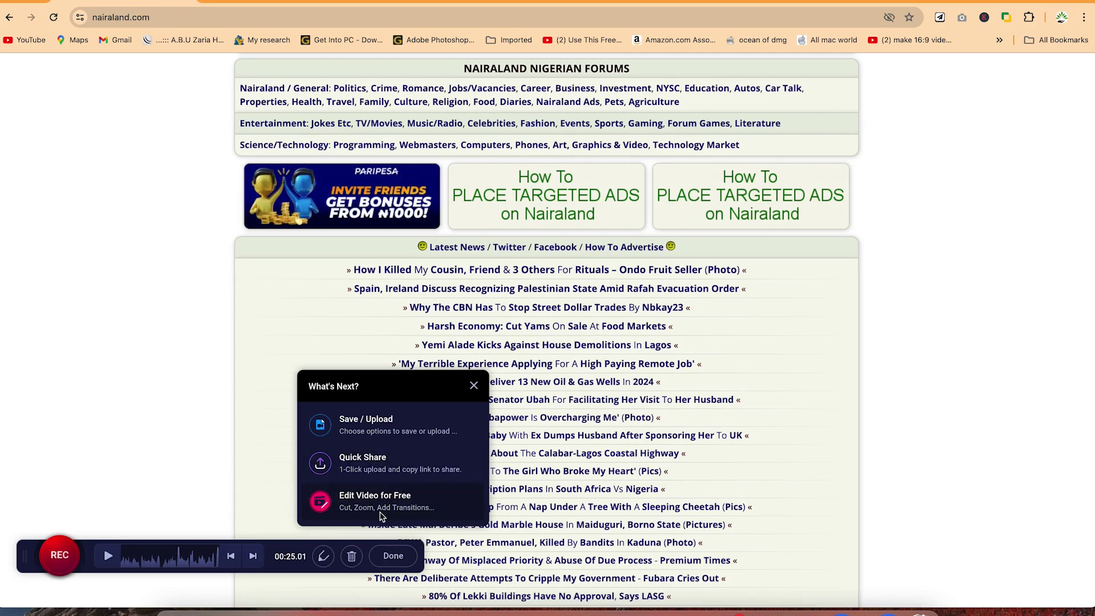
click(385, 427)
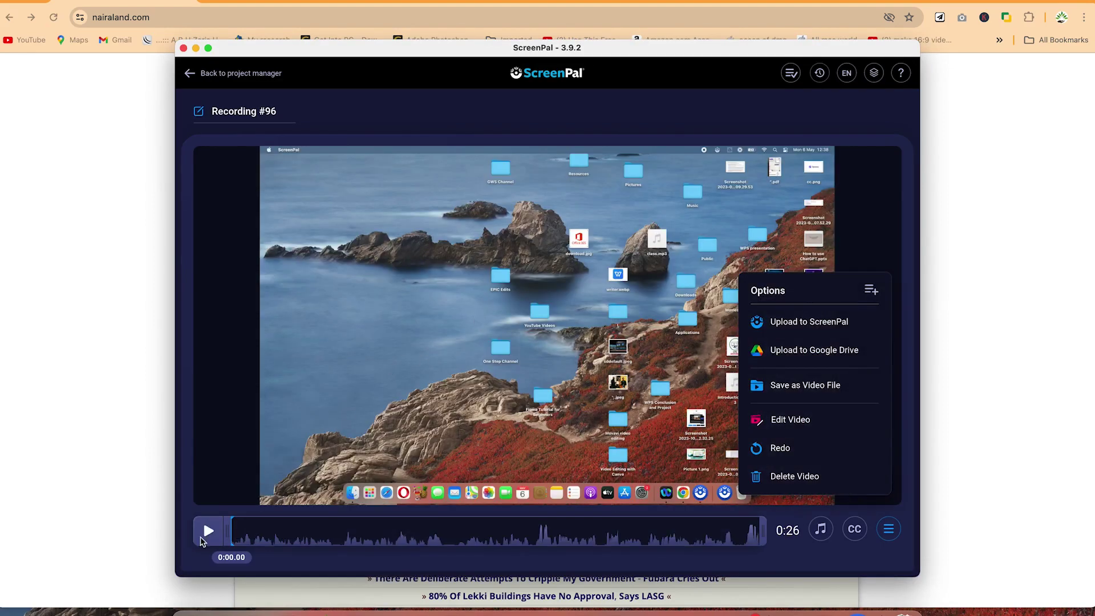
click(206, 531)
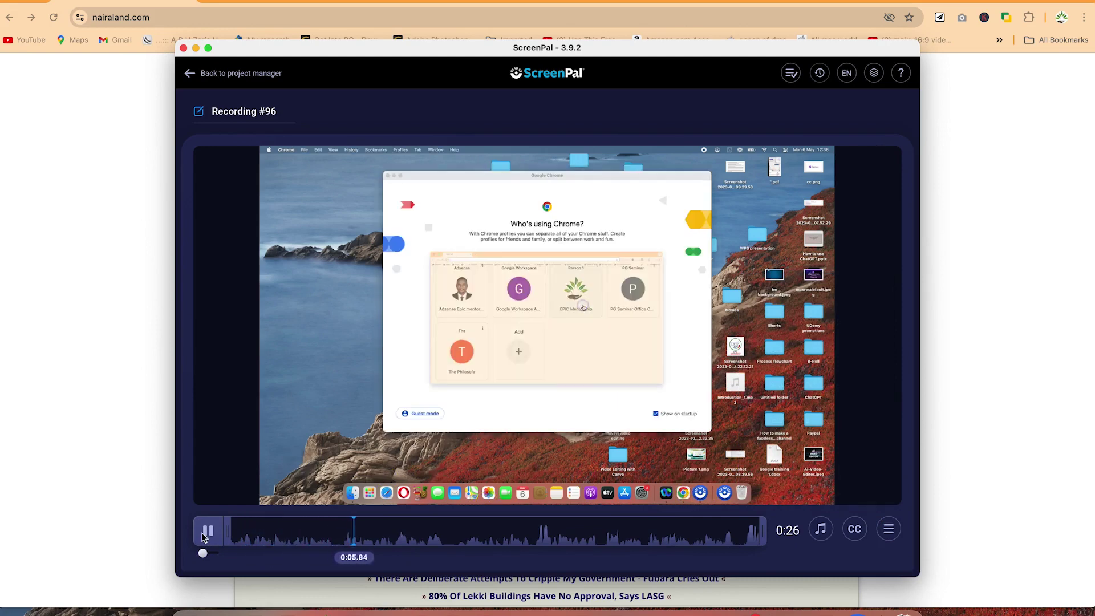
click(207, 531)
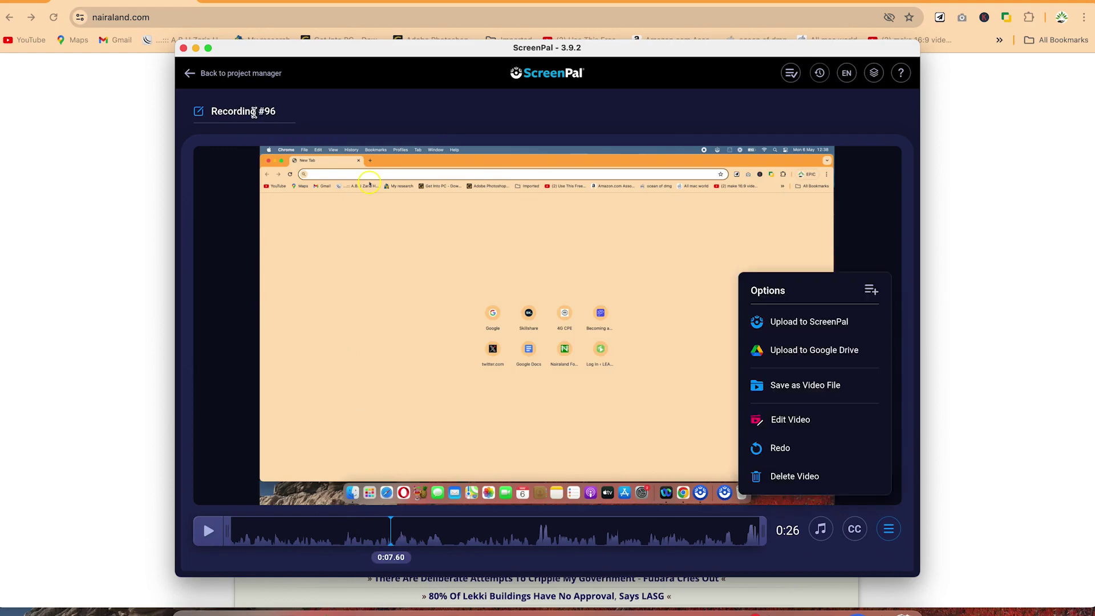
Rename the recording as "Sample recording".
click(254, 113)
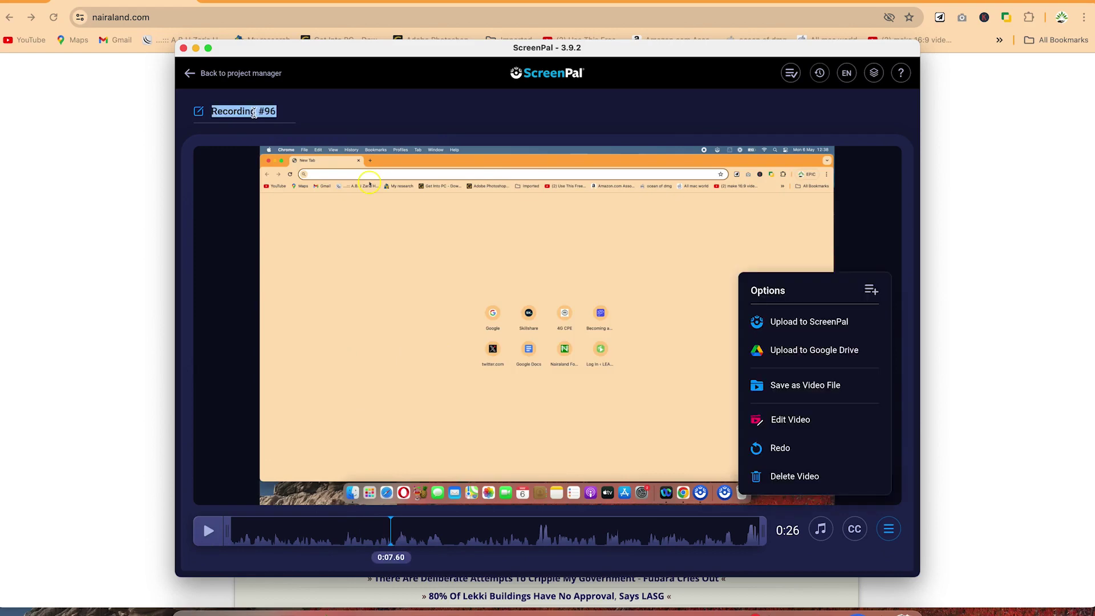
text(Sampel)
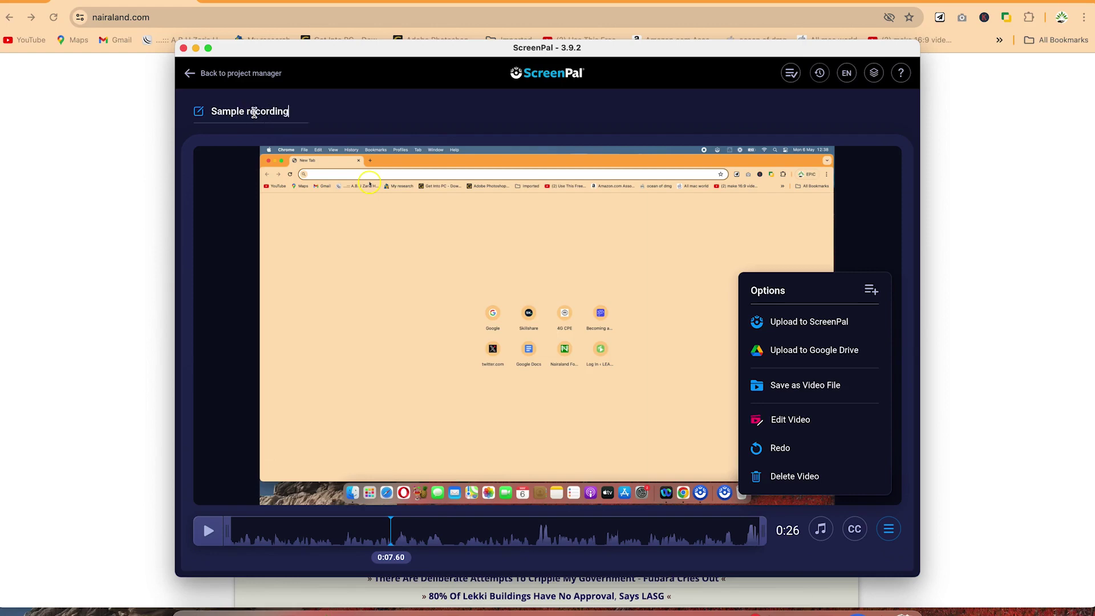
click(645, 103)
Try trimming the recording from its end and its start, and reset the selection to the full length.
mouse_move(227, 522)
mouse_move(760, 531)
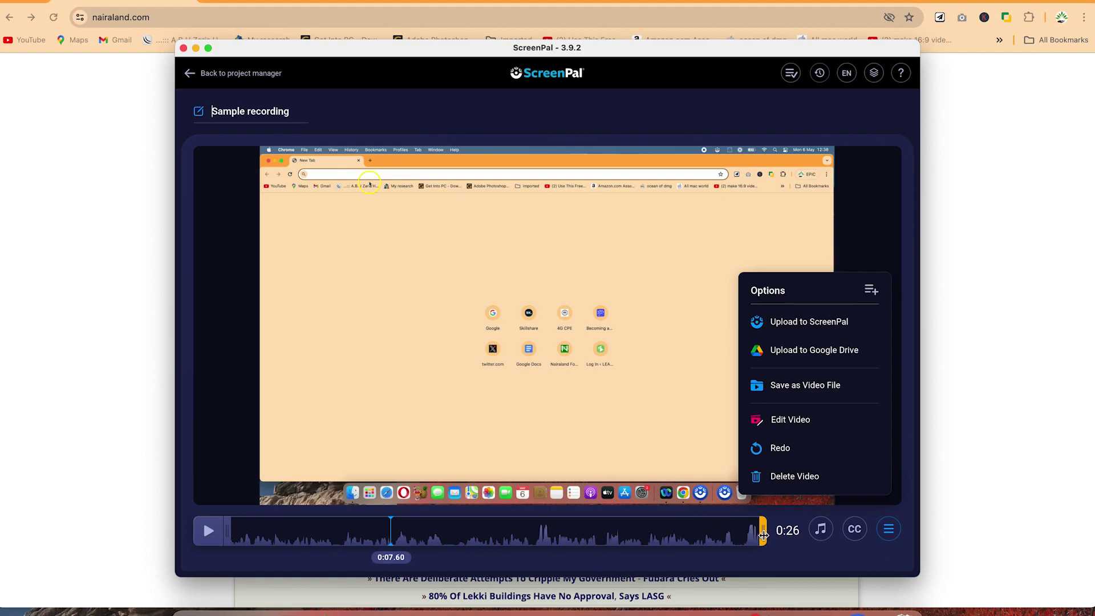
drag(760, 530, 679, 532)
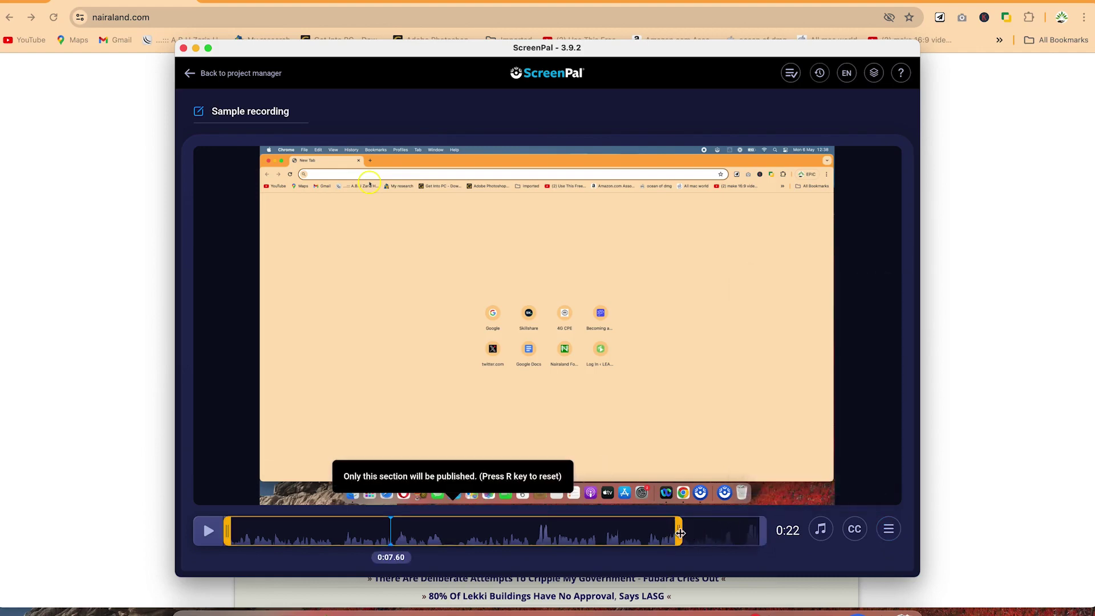
drag(234, 532, 332, 532)
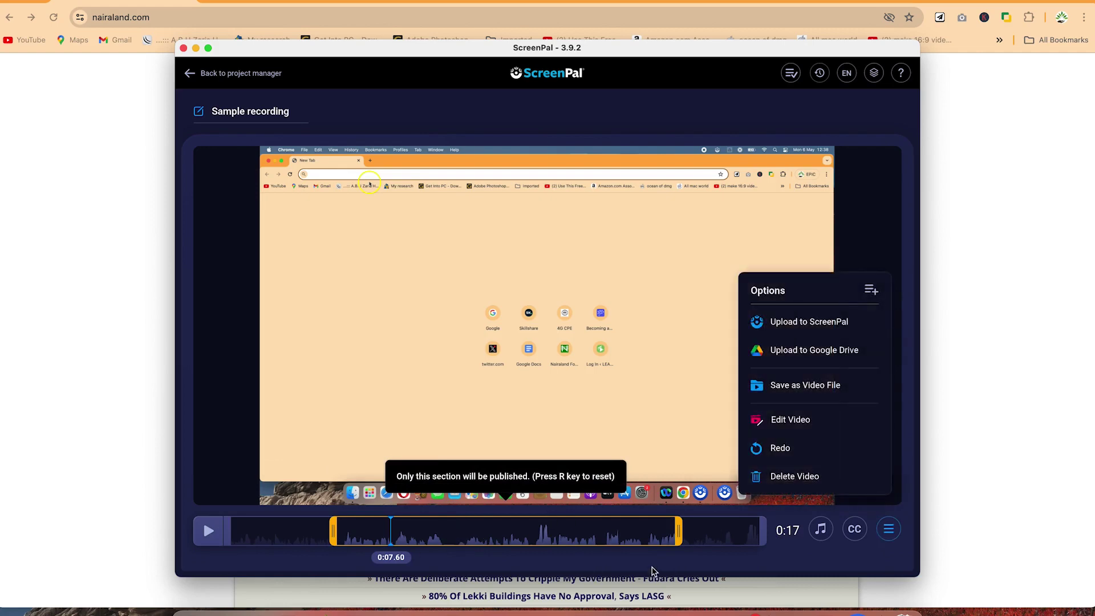
click(677, 536)
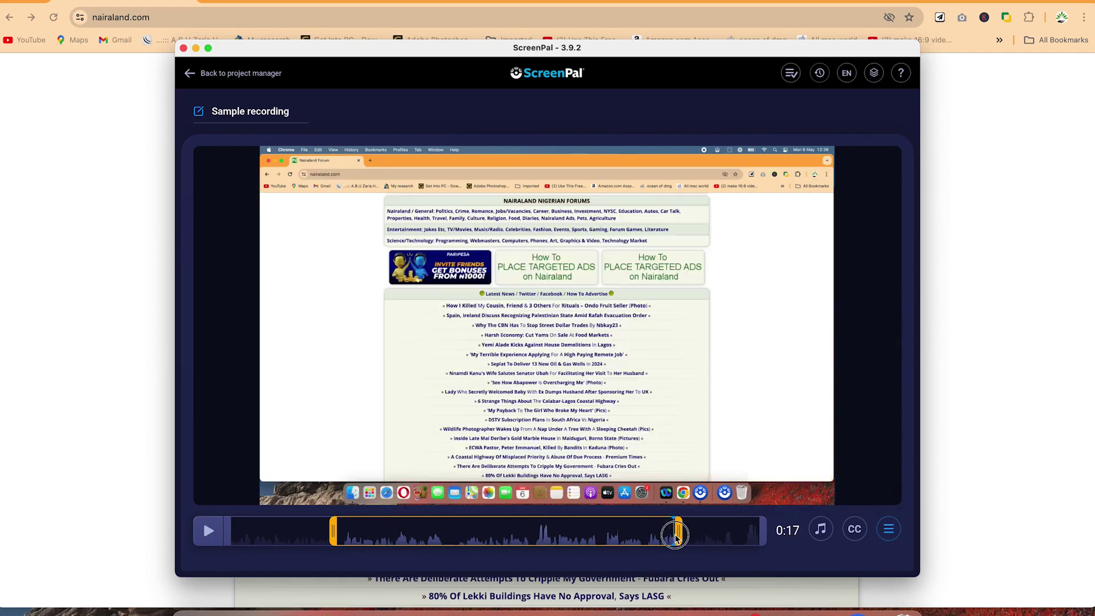
drag(679, 530, 789, 540)
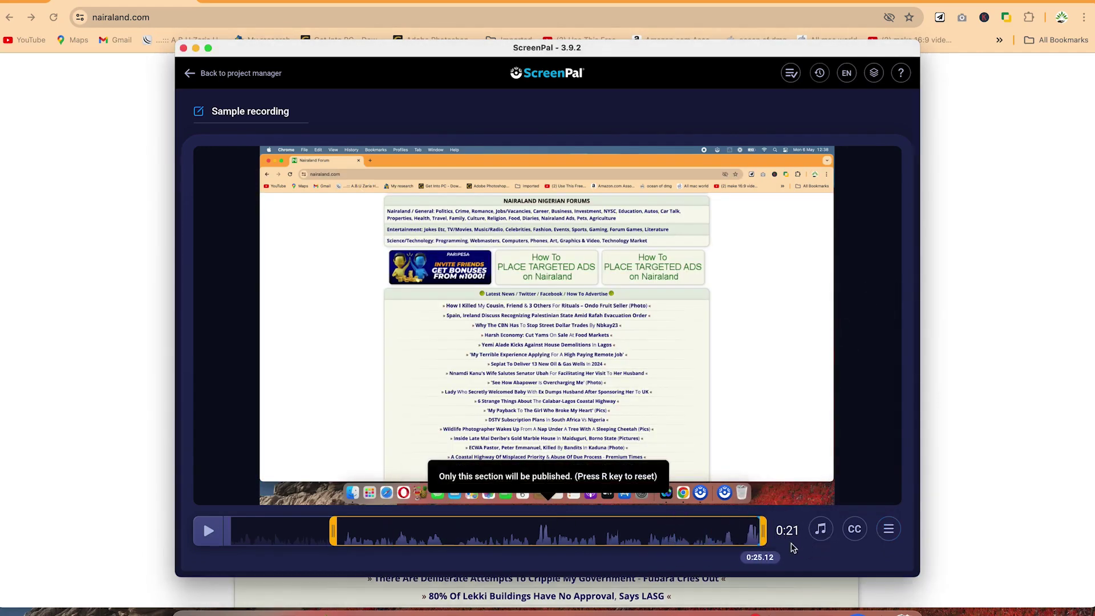
key(r)
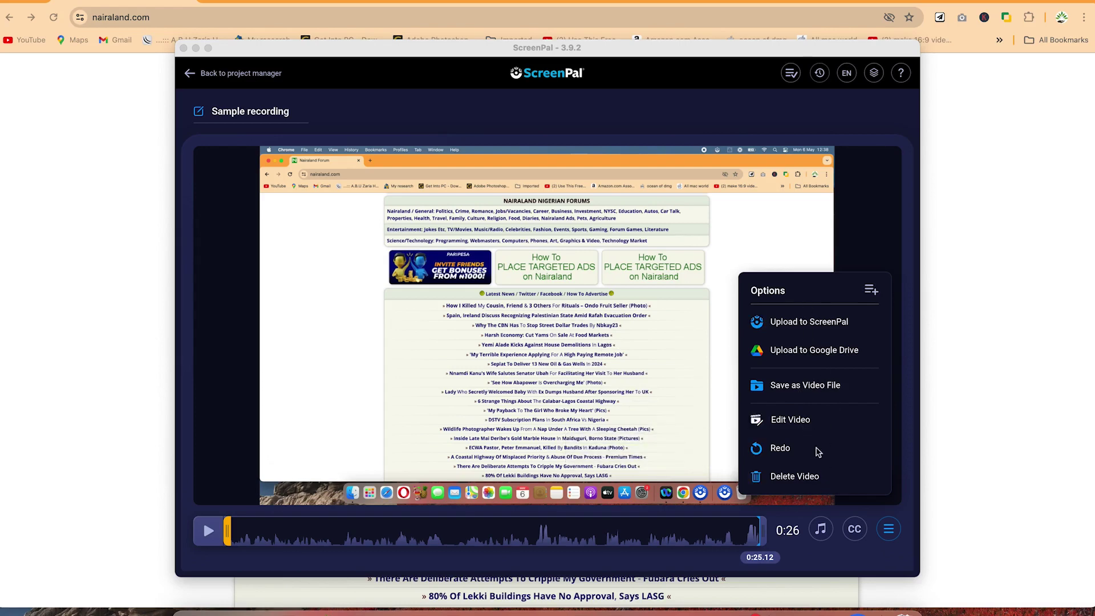
Show the full list of upload and save options and open the Save as Video File settings for the recording.
click(871, 291)
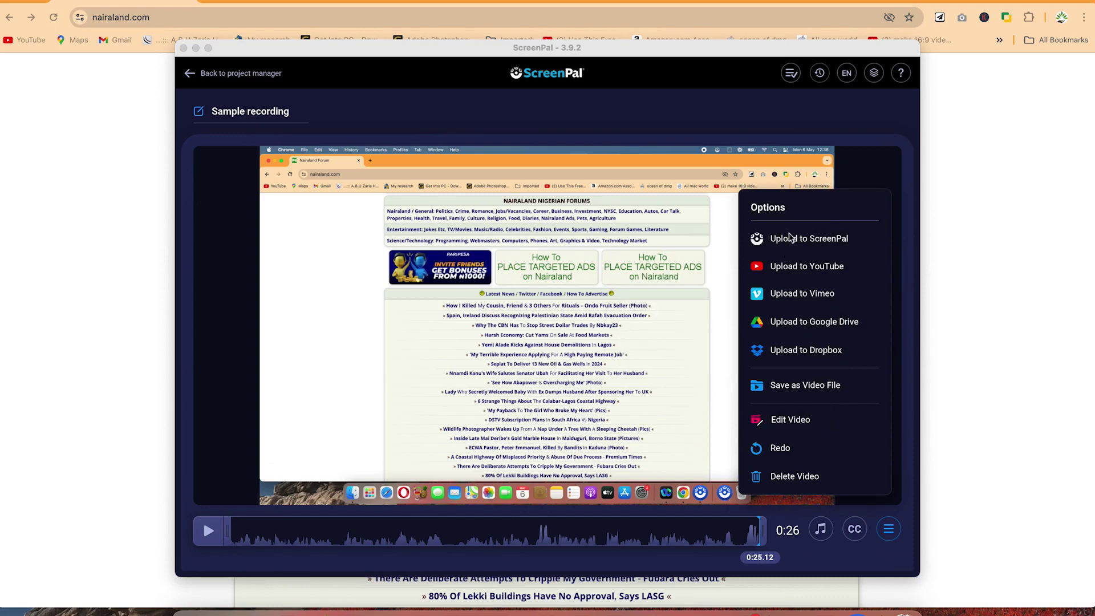
click(776, 386)
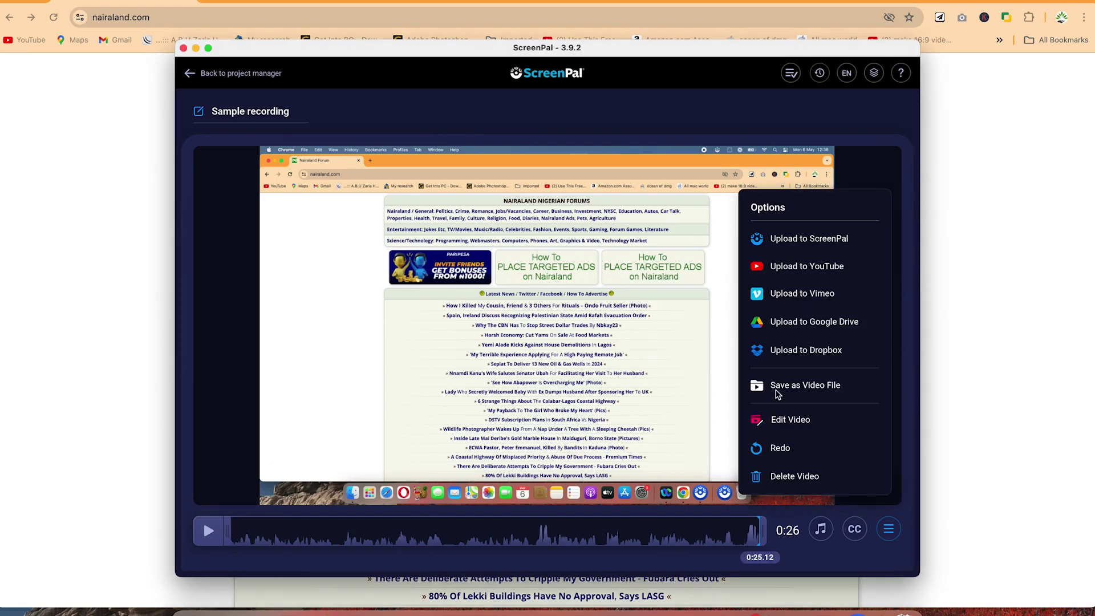
click(786, 387)
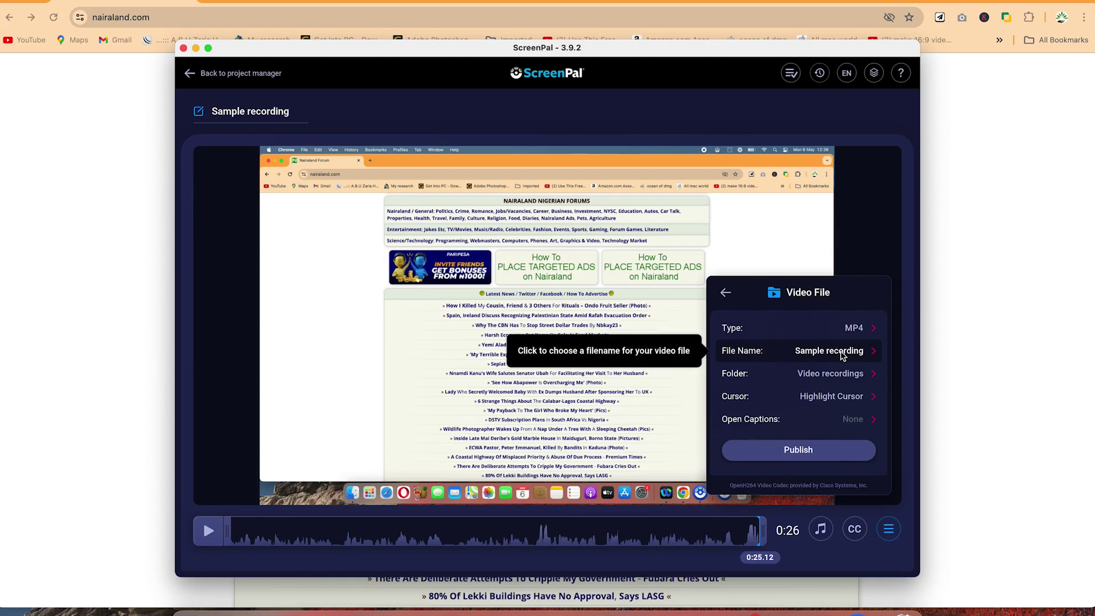
Set the save folder to Screenpal tutorial within YouTube Videos on the Desktop and publish the video file in the background.
click(833, 377)
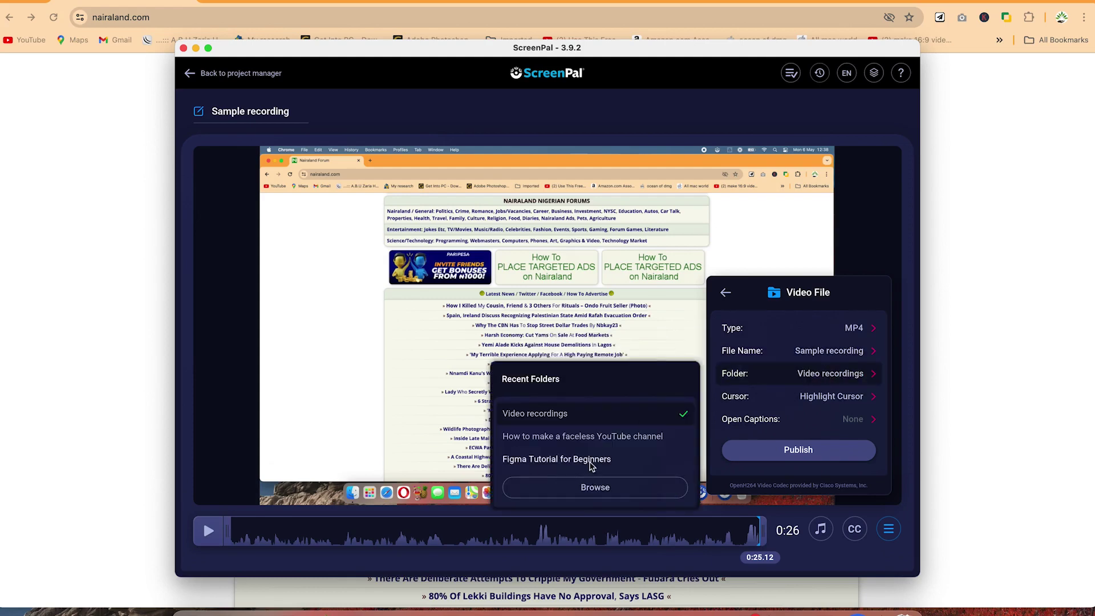
click(606, 497)
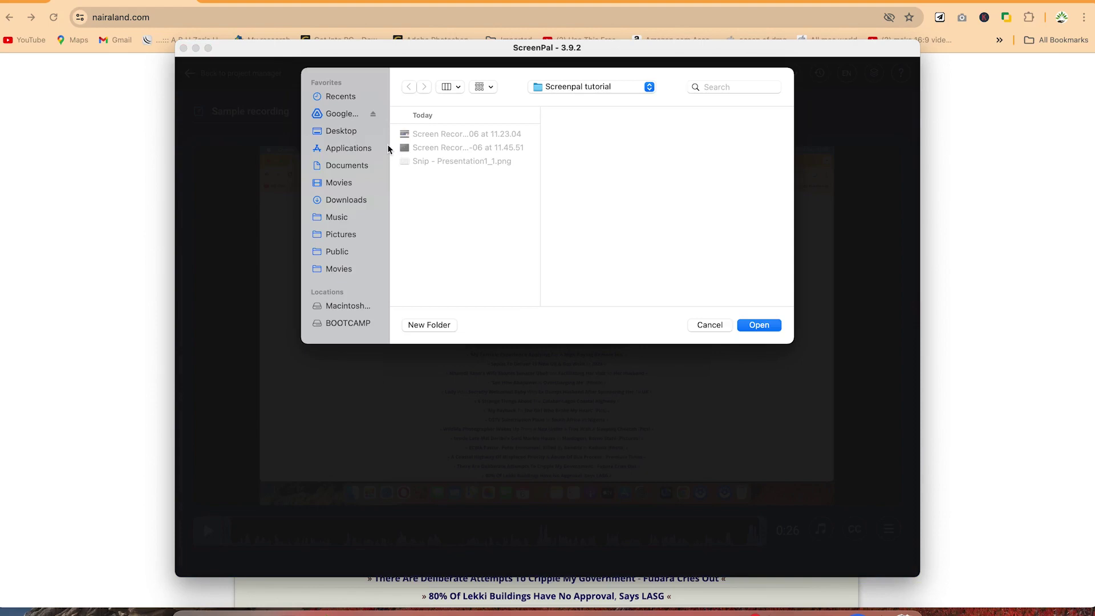
click(345, 132)
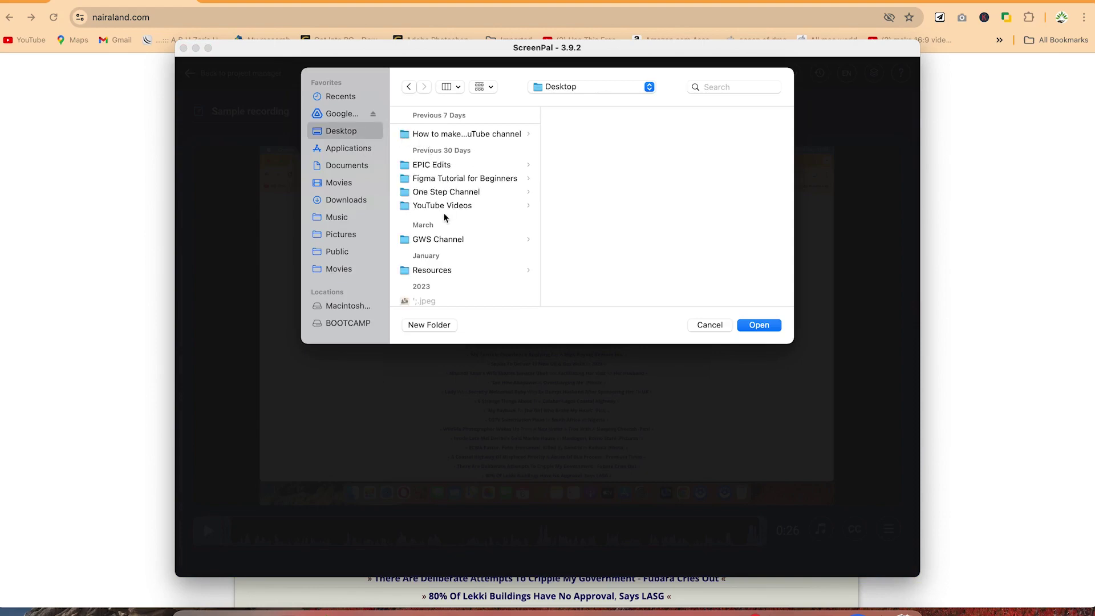
click(445, 208)
click(611, 135)
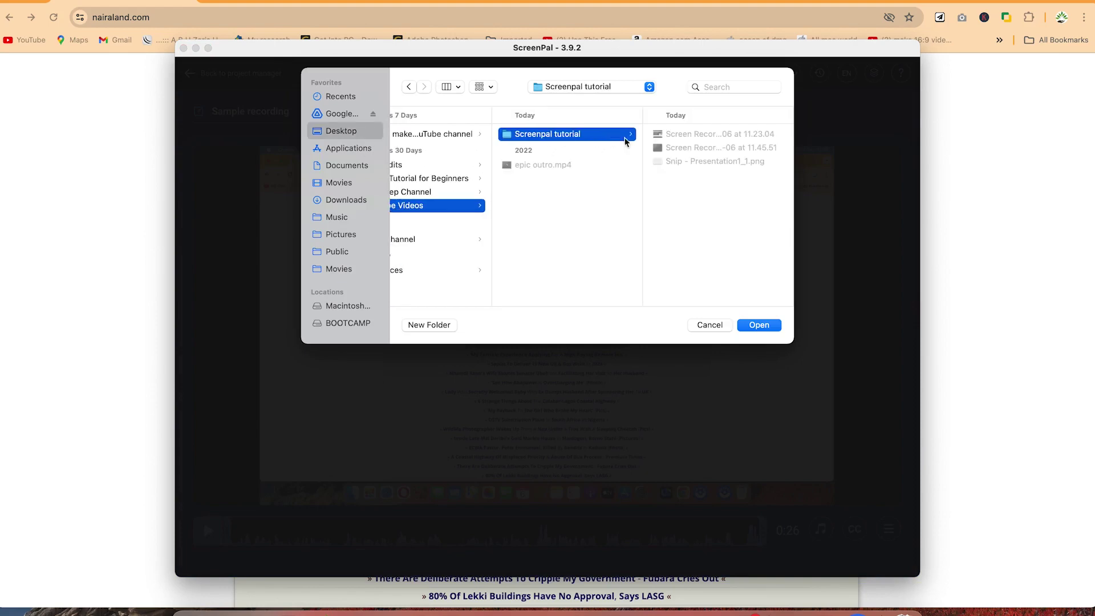
click(755, 326)
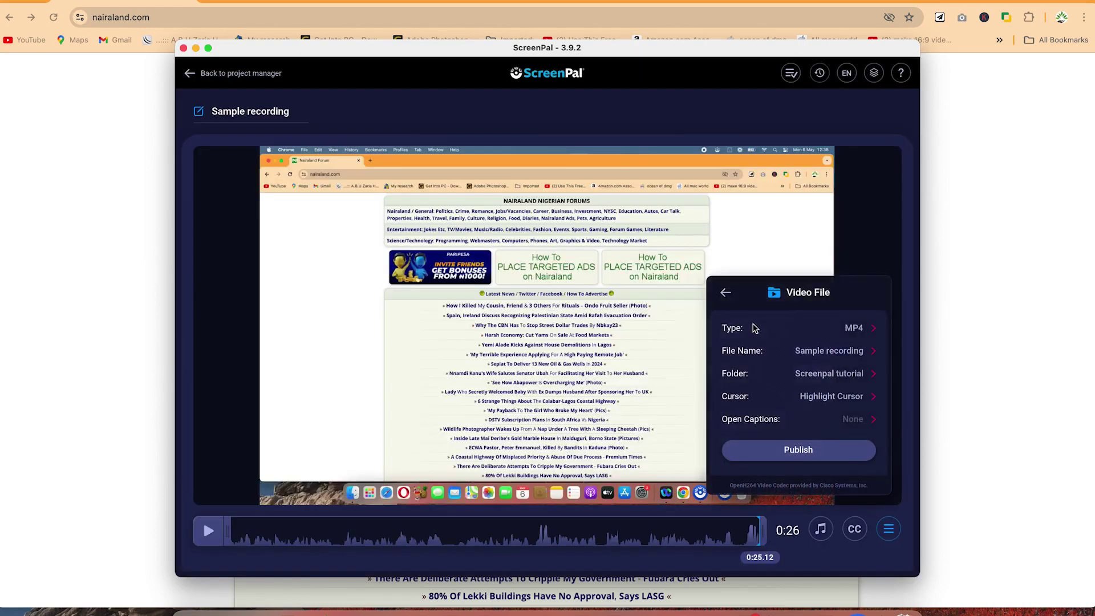
click(798, 452)
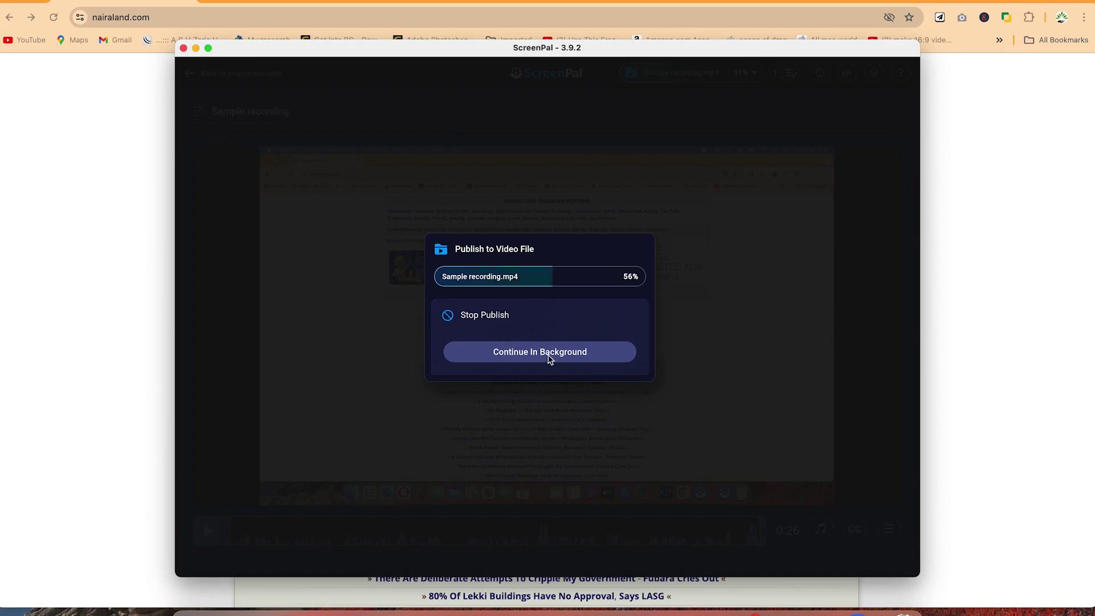
click(531, 352)
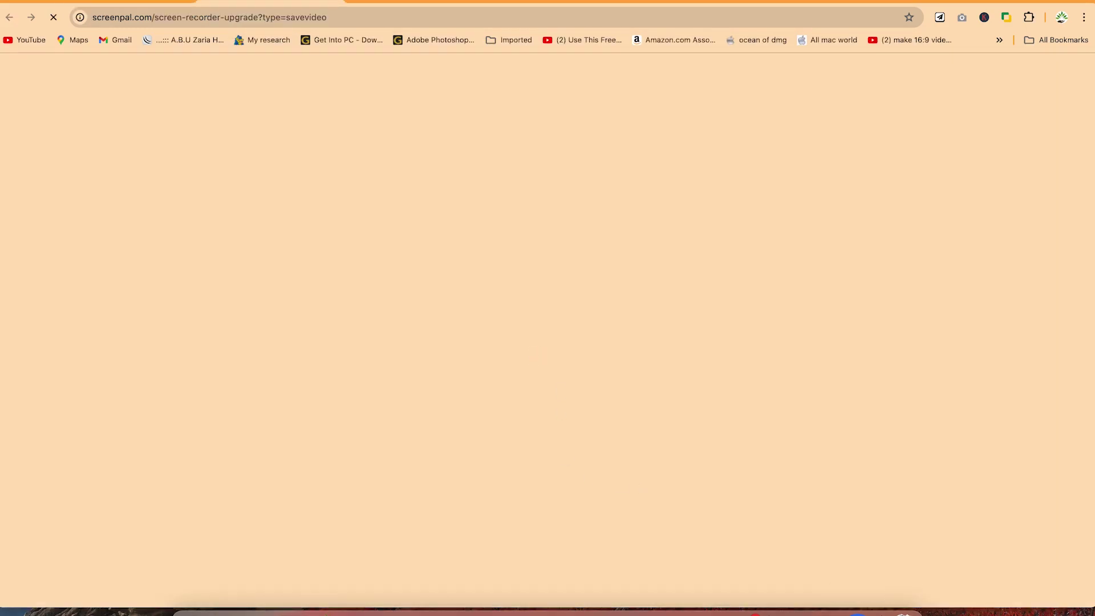
Switch back to ScreenPal and open the Sample recording project for editing with Edit Video.
click(857, 611)
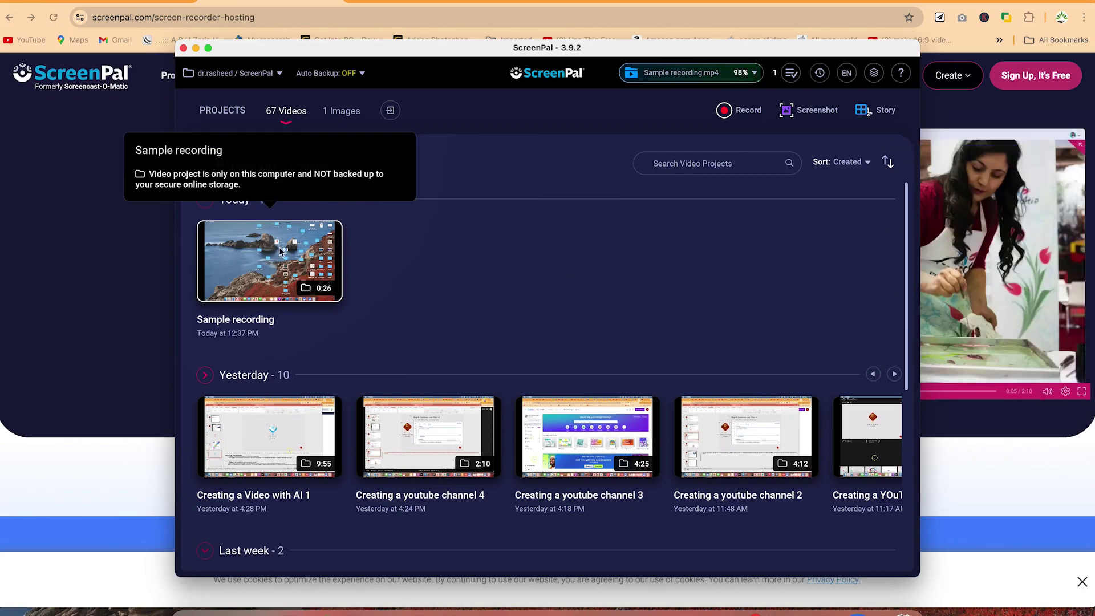
click(254, 278)
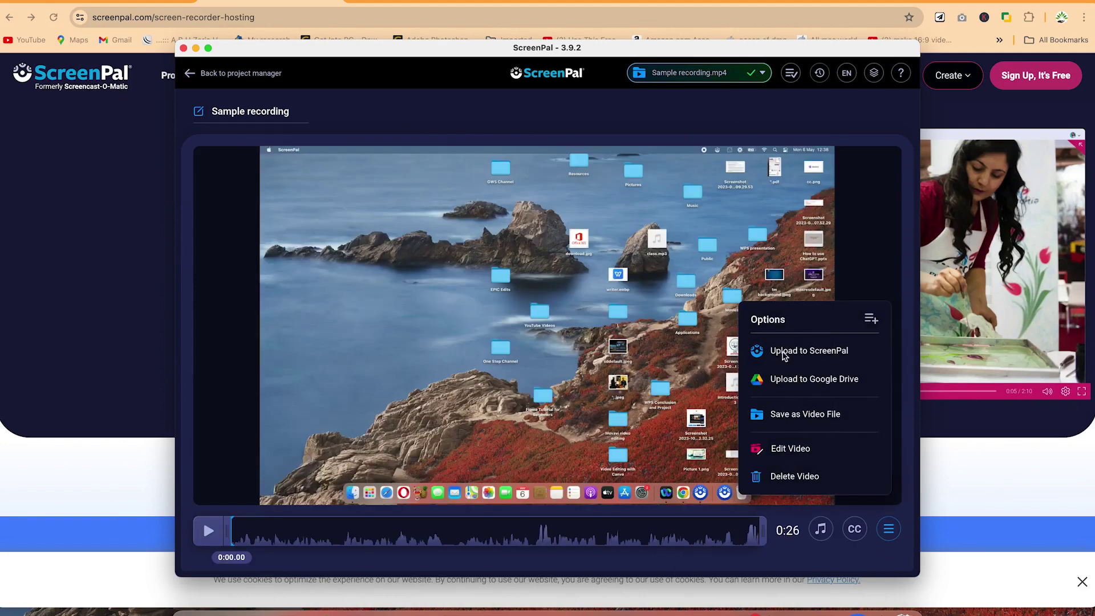
click(789, 455)
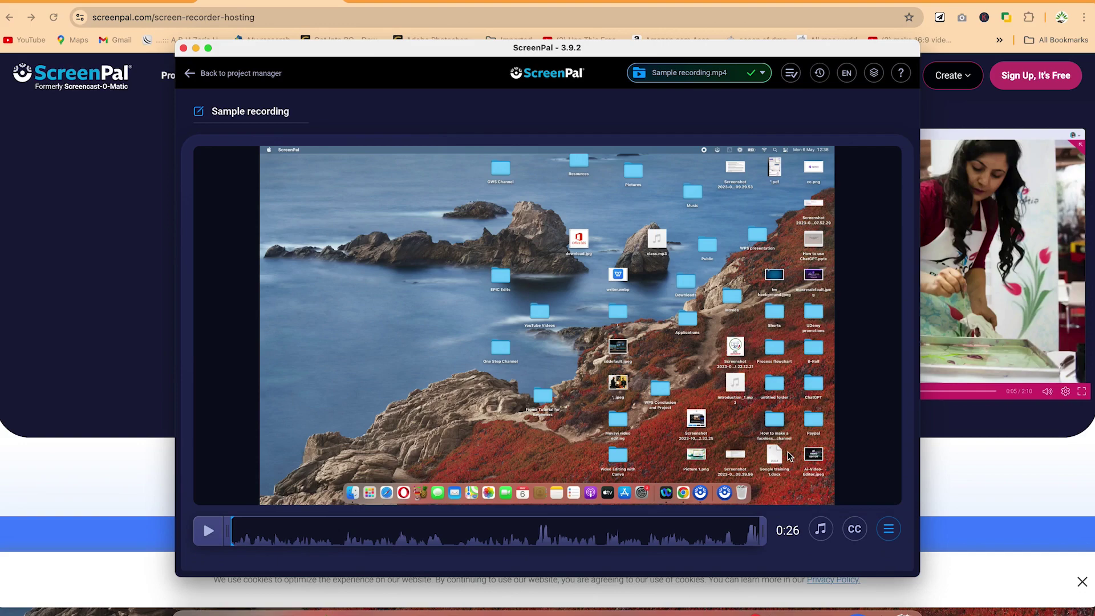
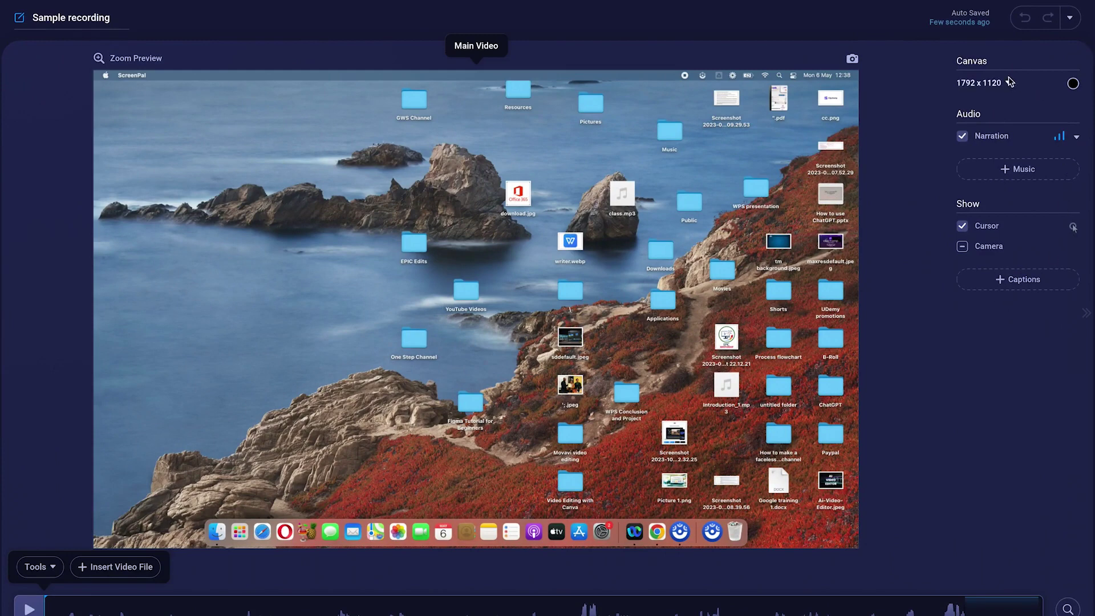
Review the narration audio WAV options and the ways to add captions, including Speech-to-Text.
click(1077, 141)
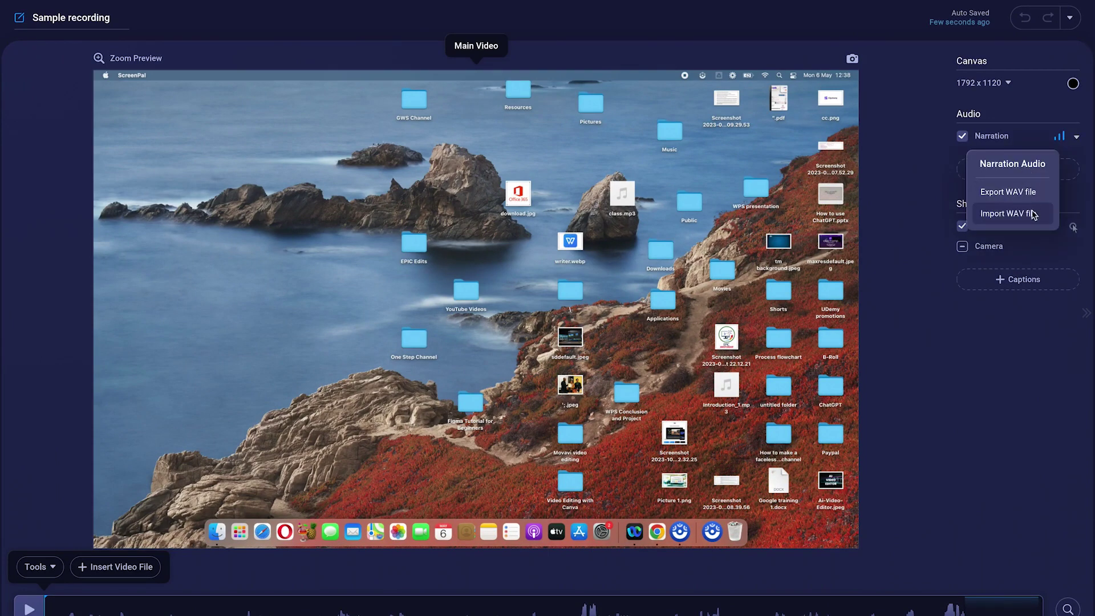
click(1004, 255)
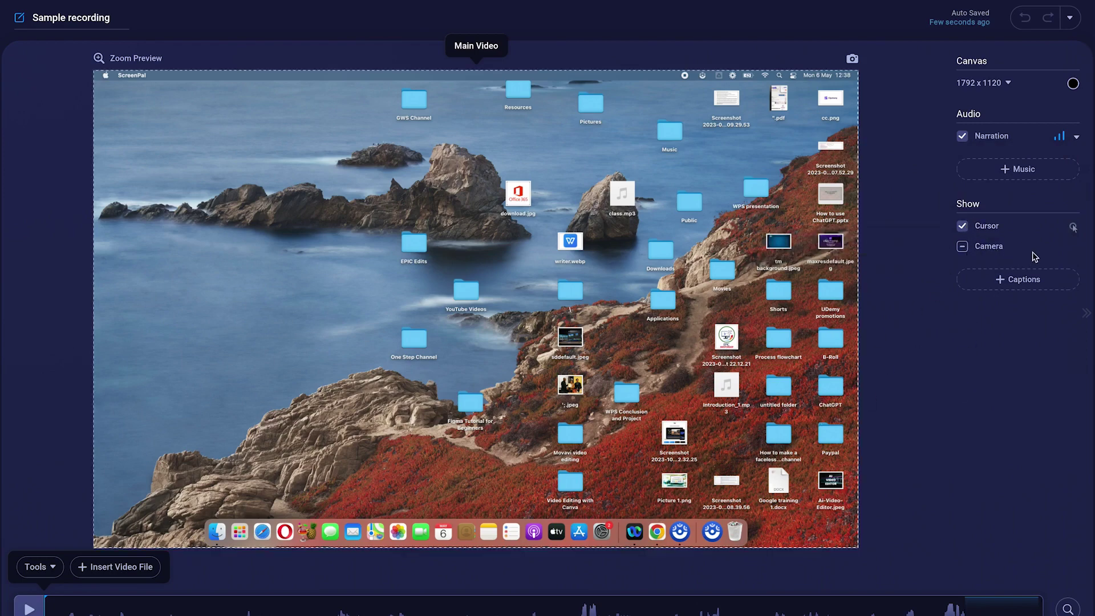
click(1021, 290)
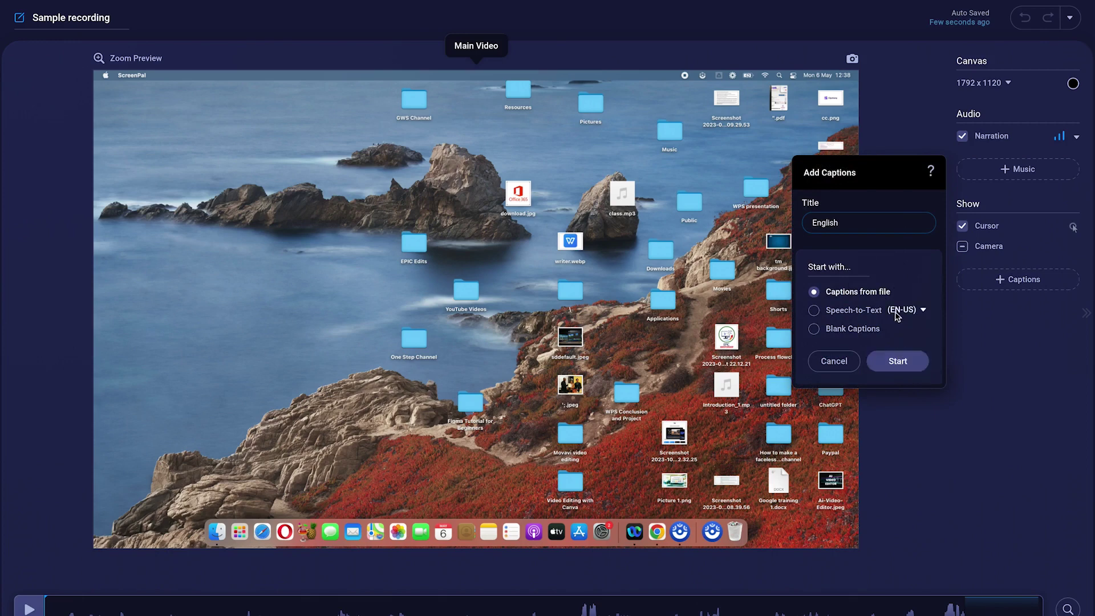
click(814, 311)
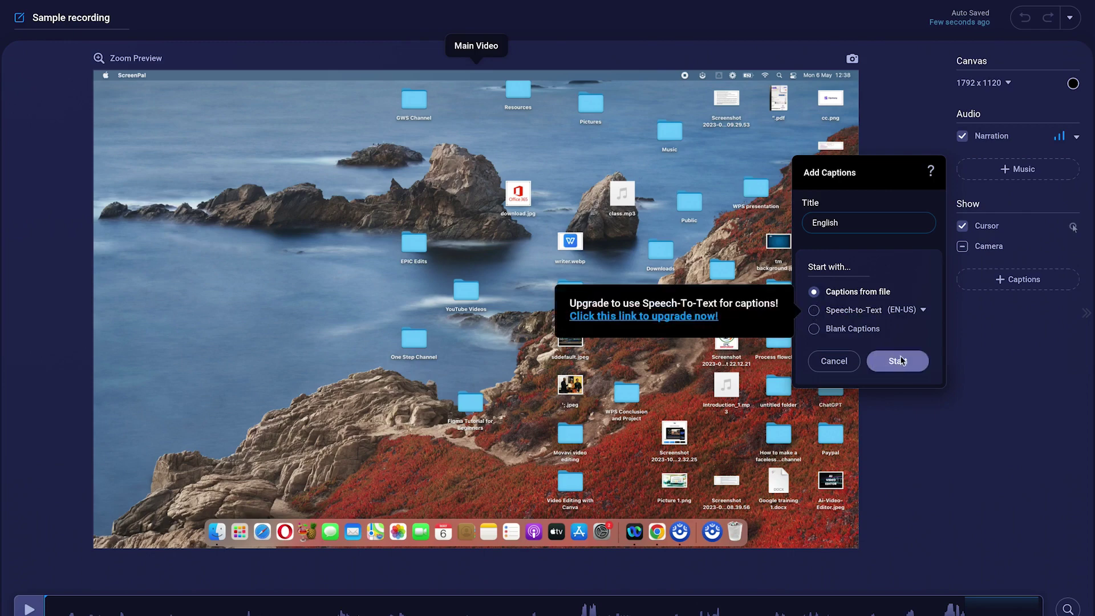
click(828, 368)
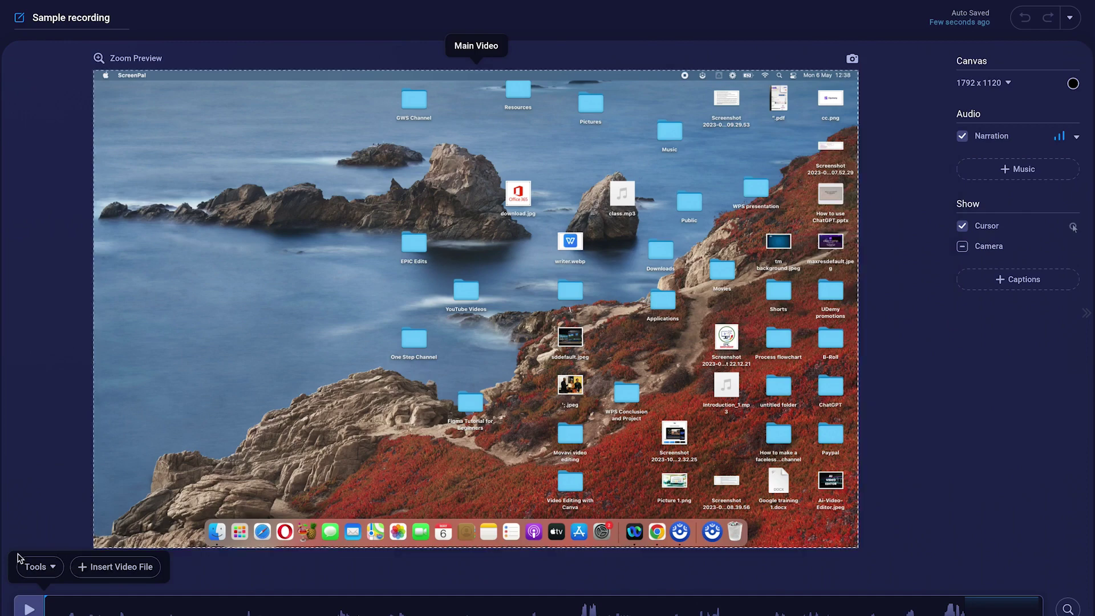
Review the sources for inserting a video file and the editing tools, including the Hide, Insert, Overlay, Replace, Sound and Speed options.
click(110, 570)
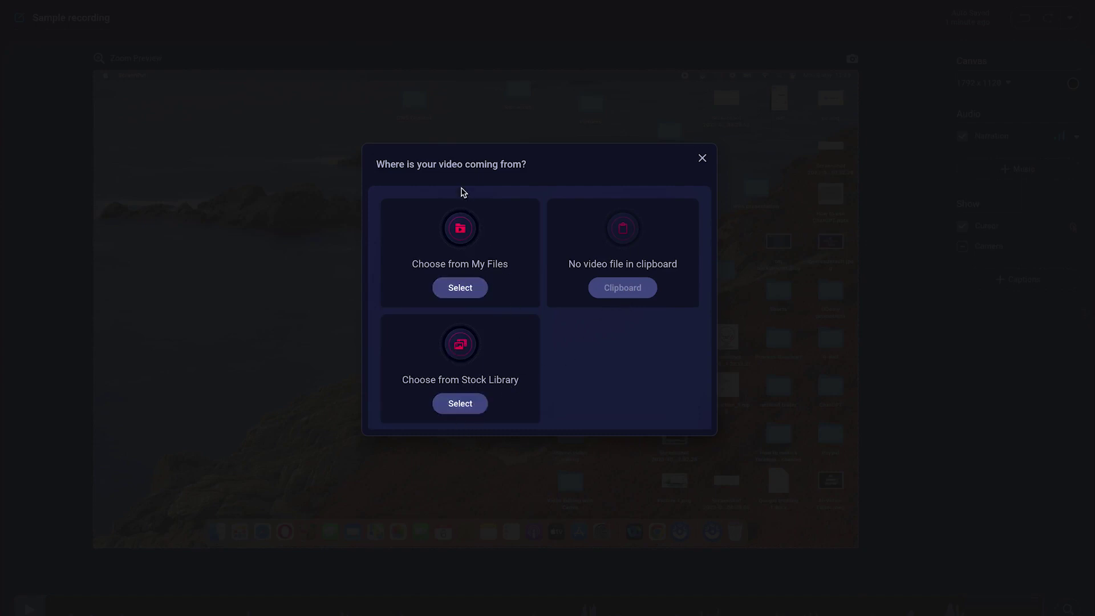
click(702, 158)
mouse_move(40, 594)
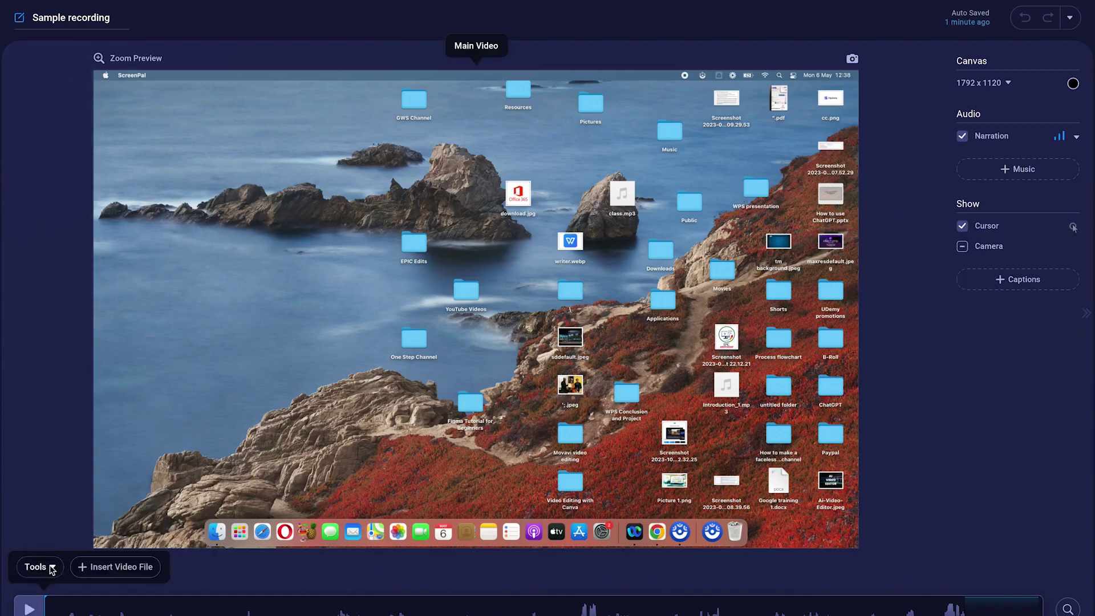
click(38, 567)
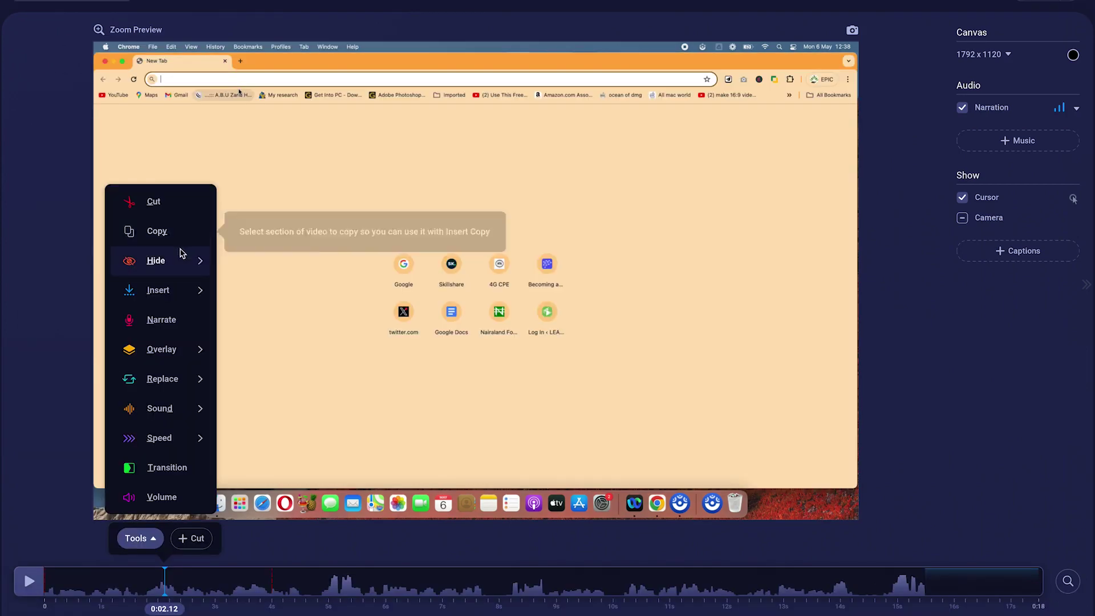
mouse_move(186, 261)
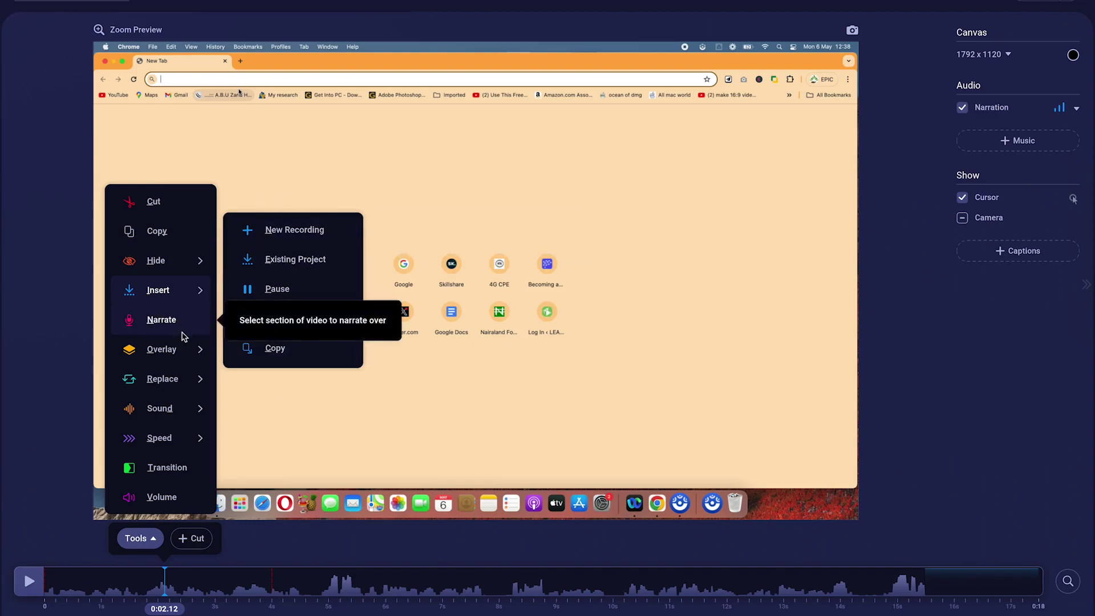
mouse_move(188, 363)
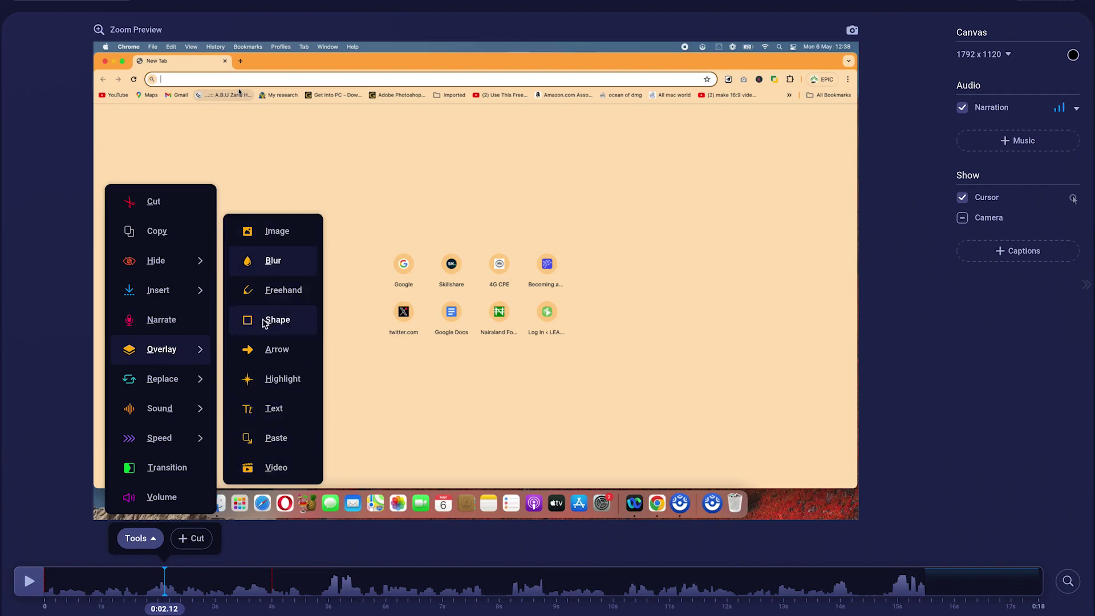
mouse_move(162, 379)
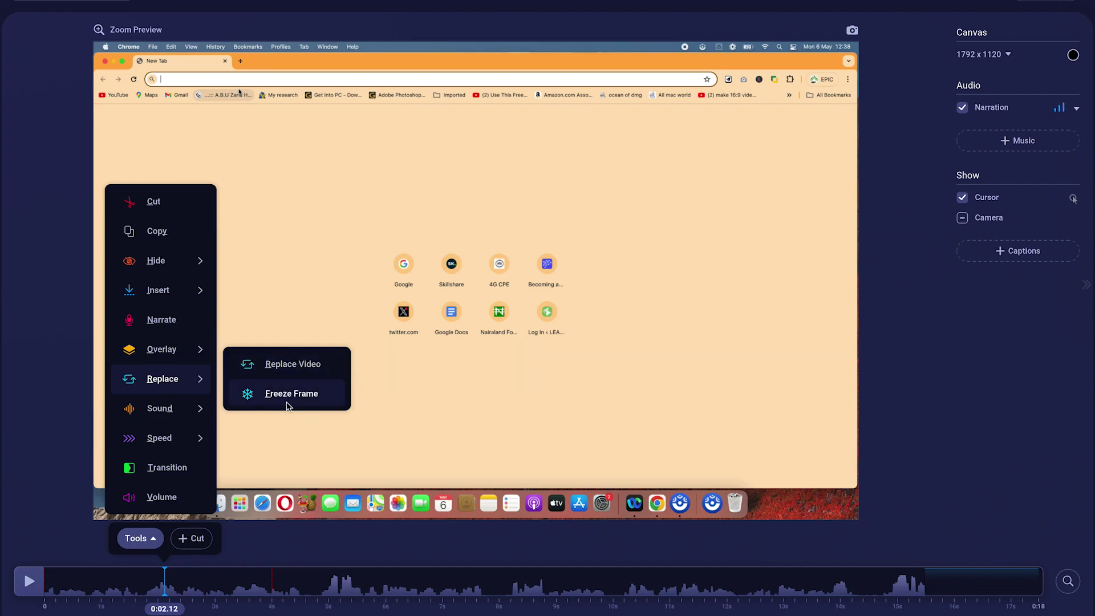
mouse_move(182, 410)
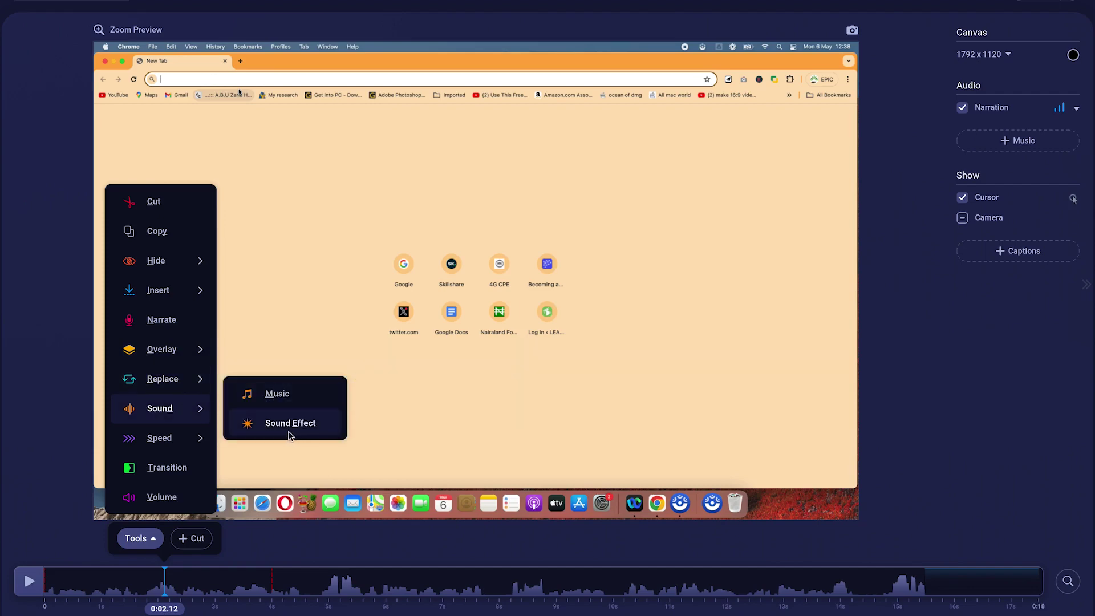
mouse_move(176, 442)
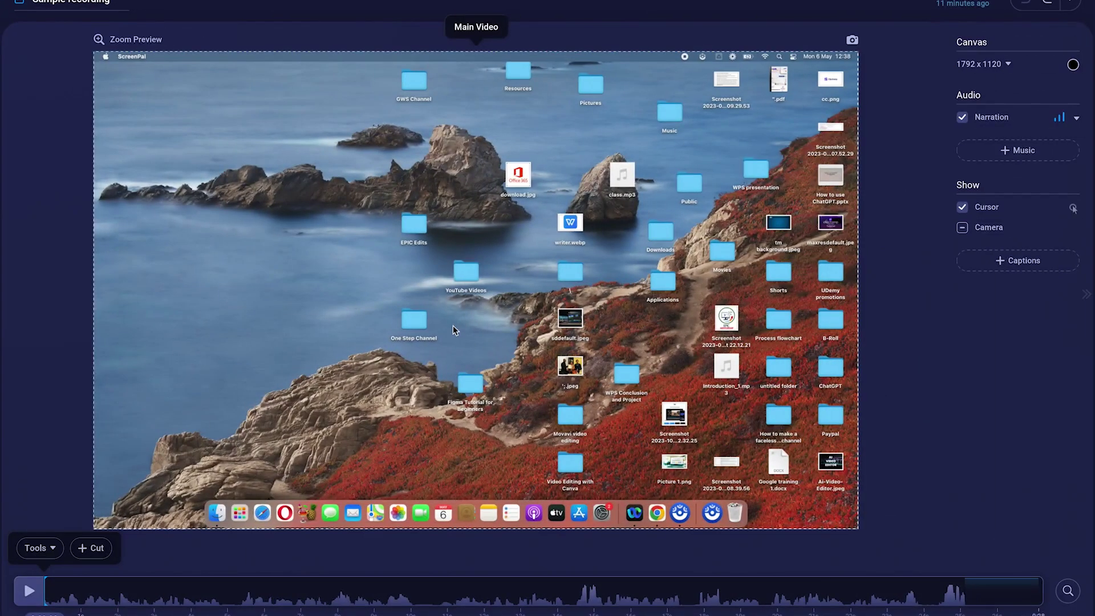
Cut a section of about 2.64 seconds from the recording, ending about 10.40 seconds from its start.
click(47, 548)
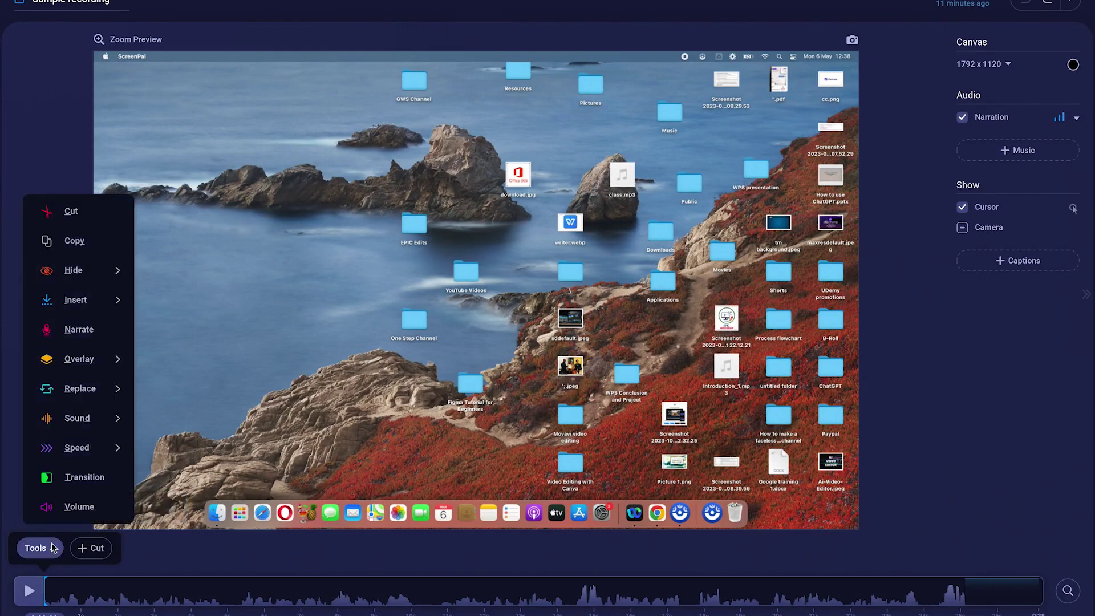
click(96, 215)
click(388, 601)
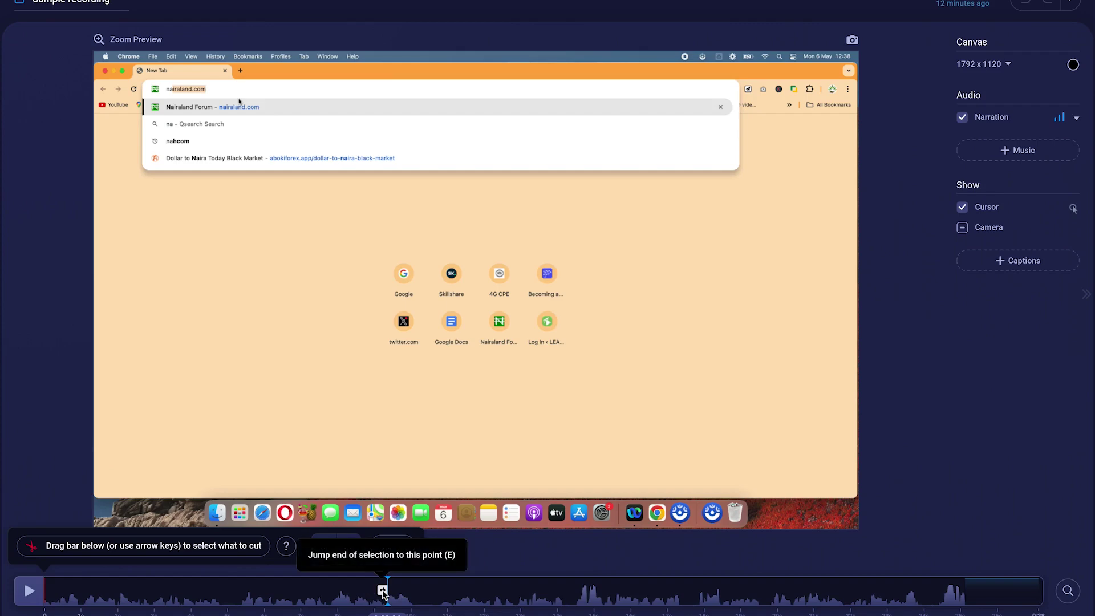
click(383, 592)
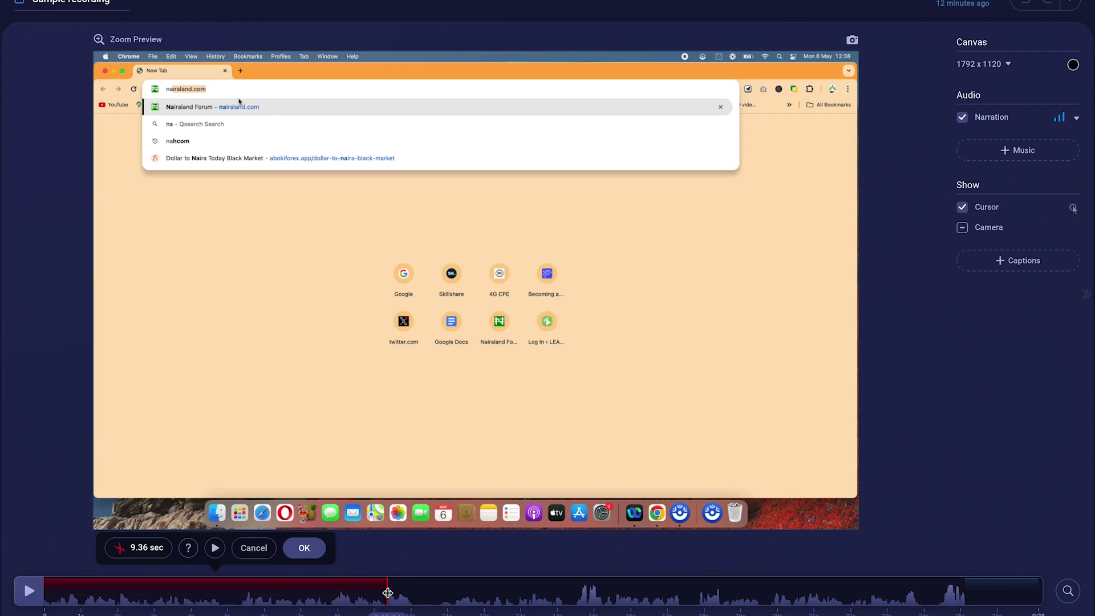
mouse_move(388, 592)
mouse_down()
mouse_move(428, 591)
mouse_move(340, 590)
mouse_move(425, 591)
mouse_up()
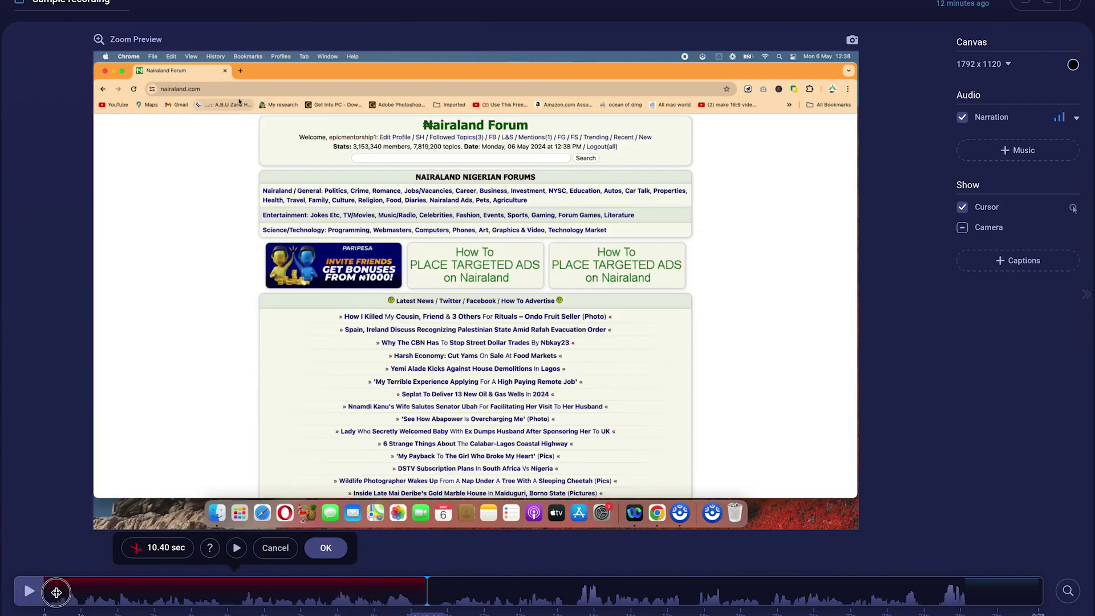
drag(57, 592, 327, 595)
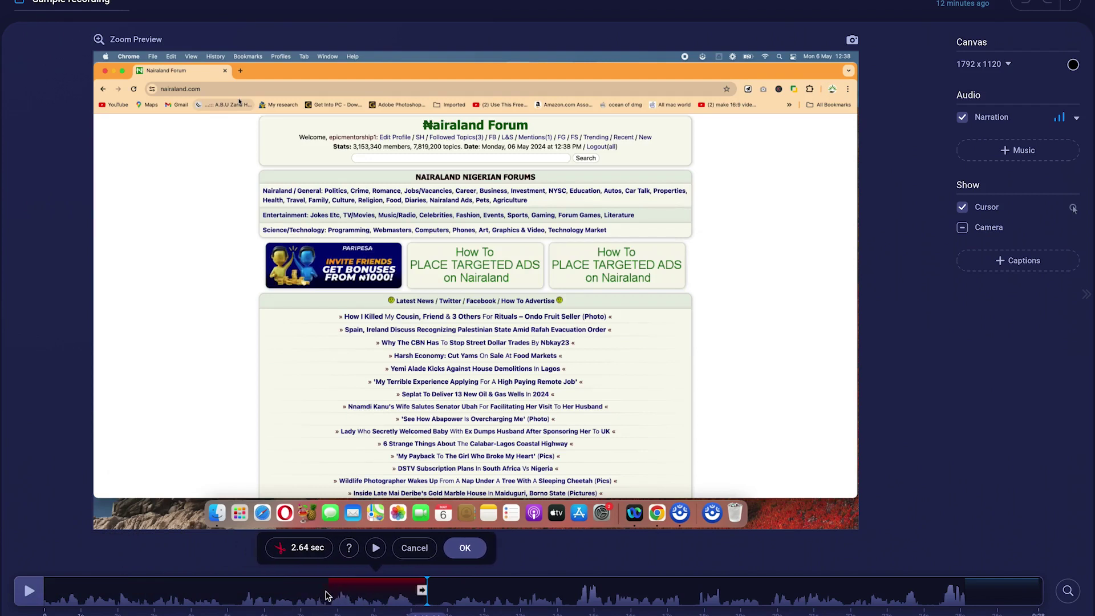
click(465, 549)
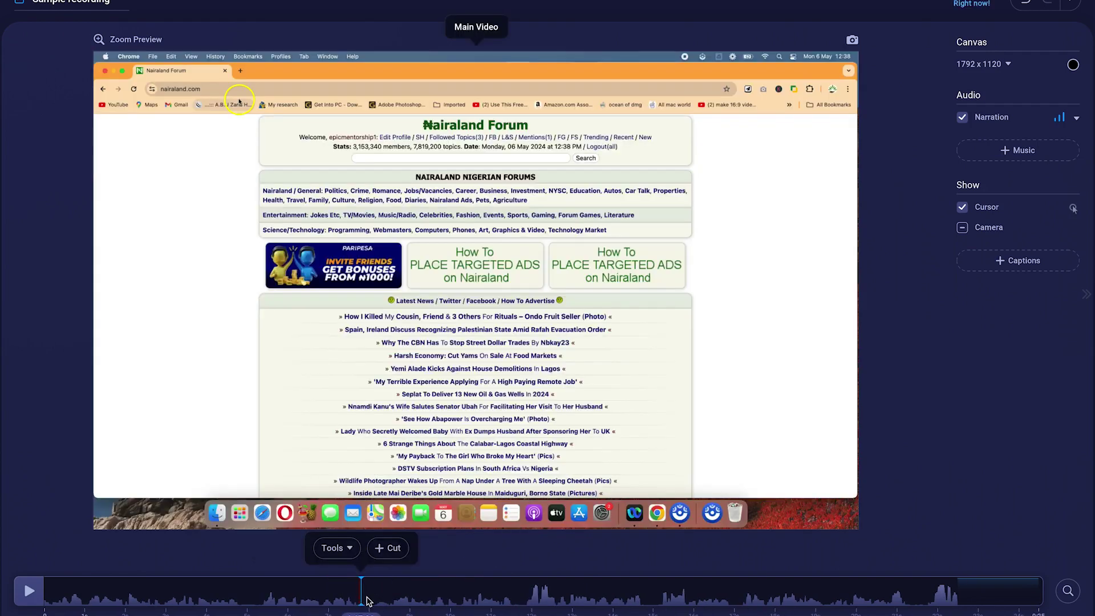
Remove the 2.64-second cut from the timeline so that section of the recording is restored.
click(392, 600)
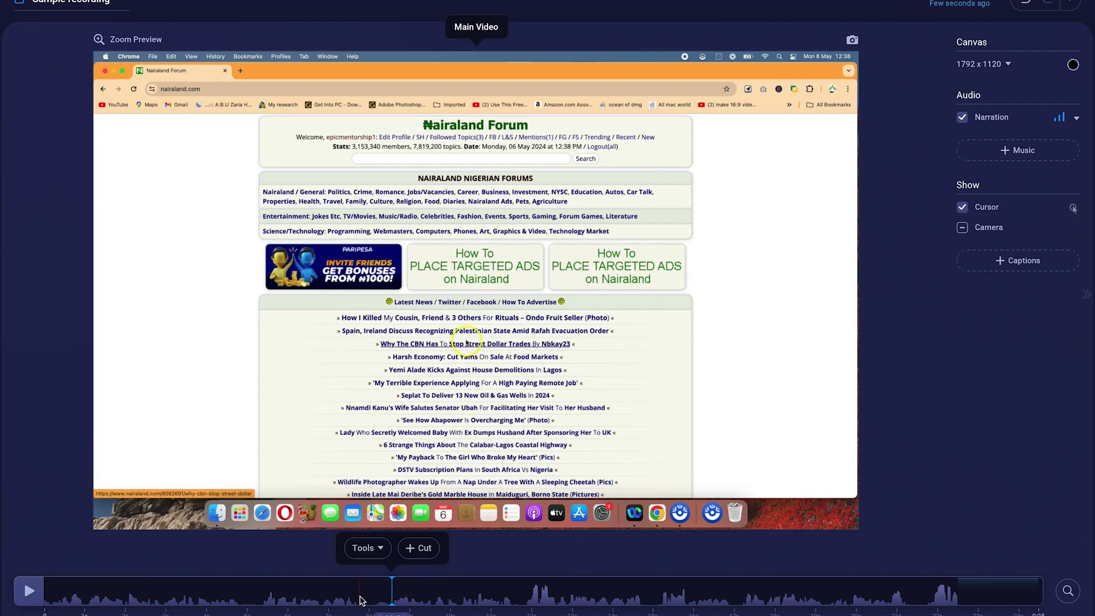
click(359, 599)
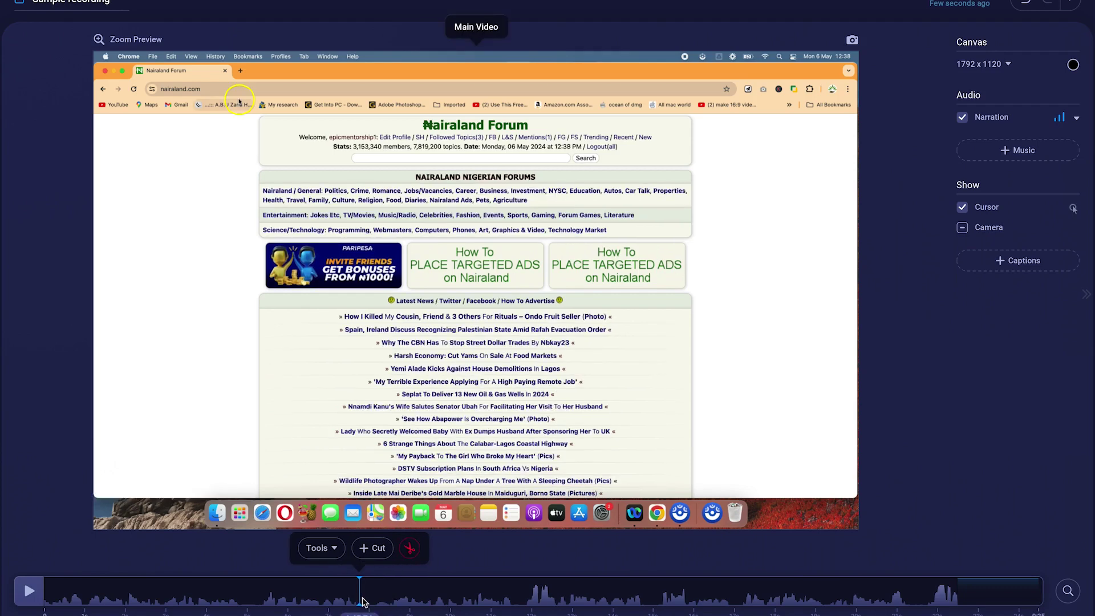
click(408, 552)
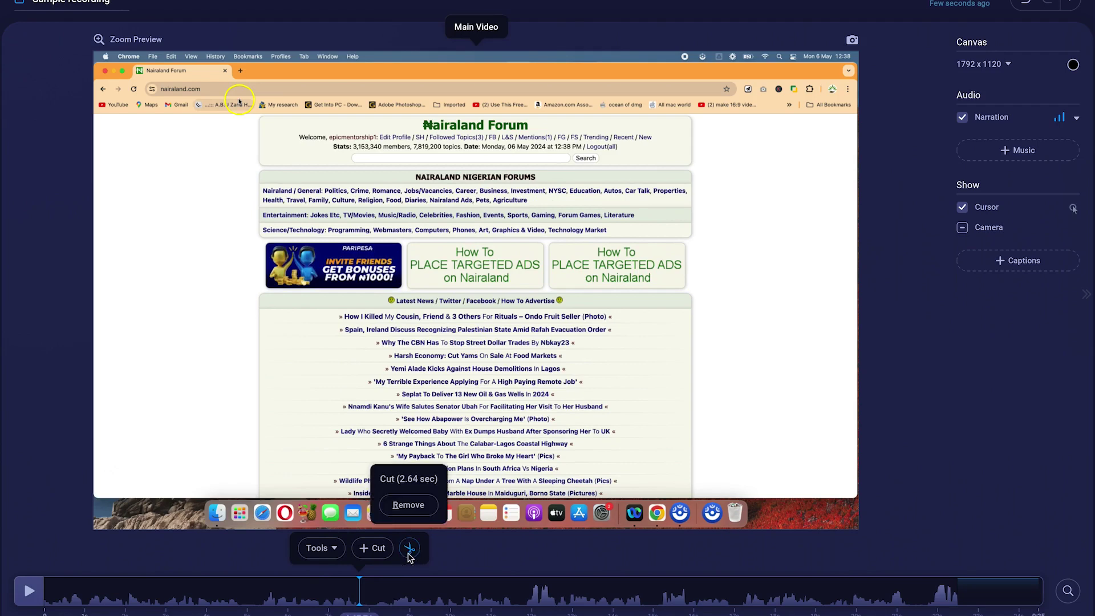
click(409, 505)
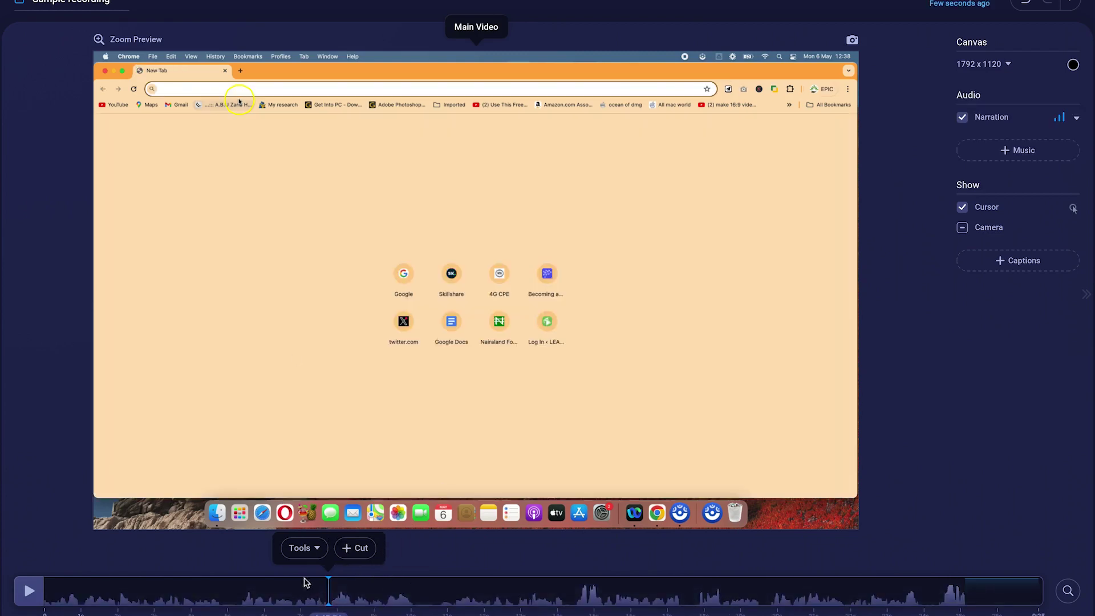
Add a 1.00-second transition about 8 seconds into the recording, set its type to Pivot, and preview it by playback.
click(302, 548)
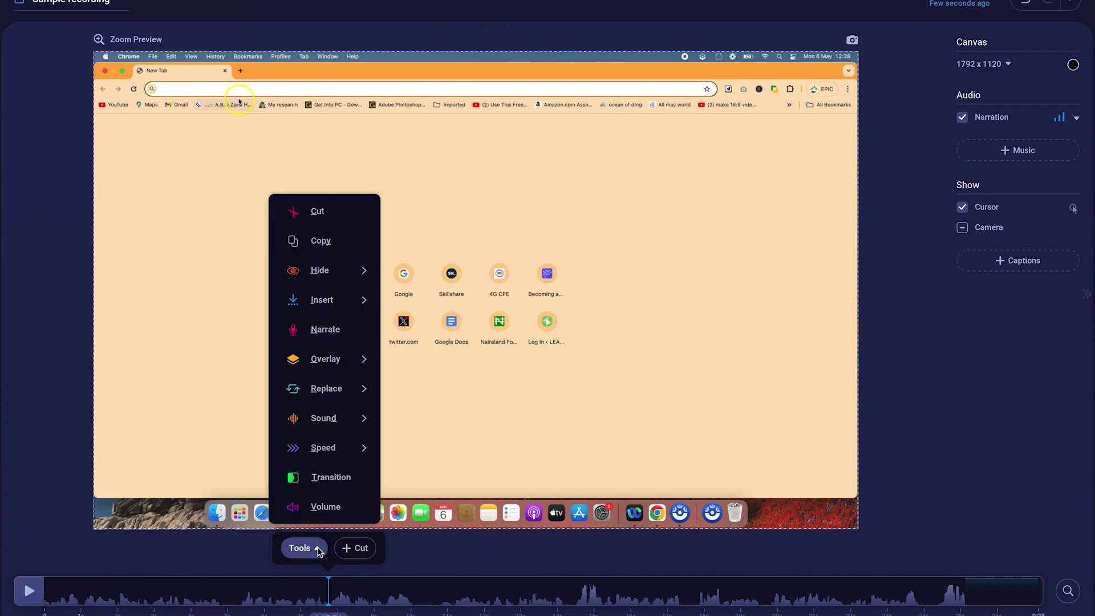
click(340, 479)
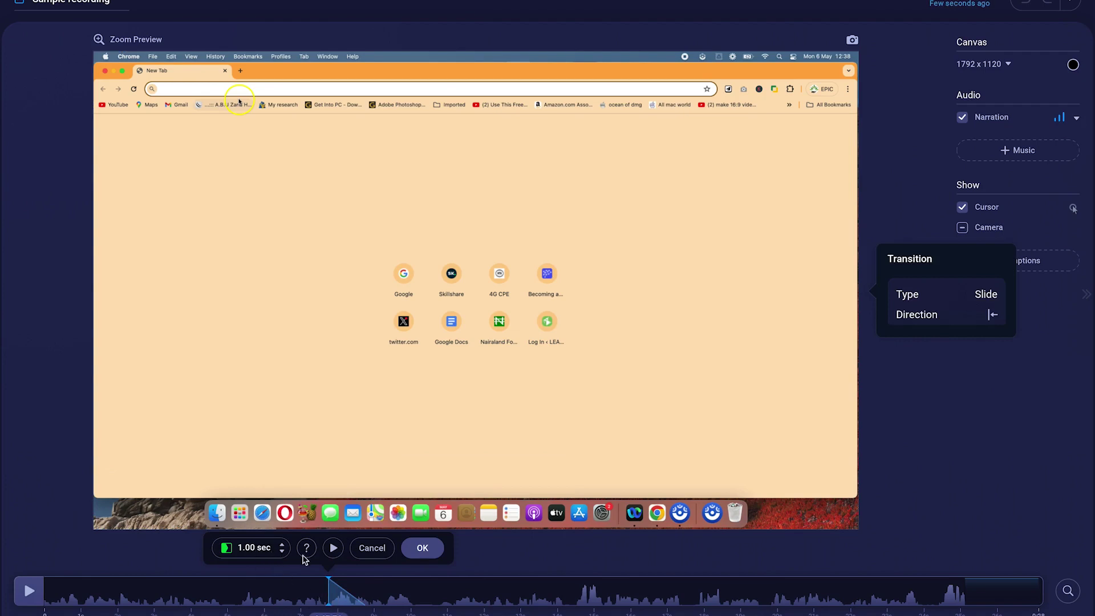
click(333, 548)
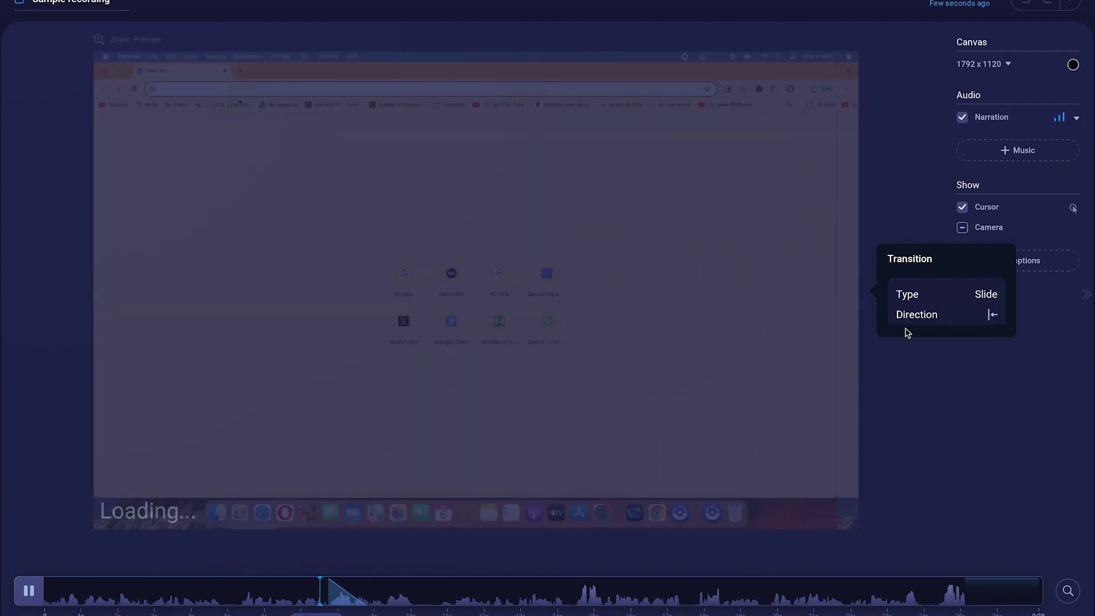
click(986, 294)
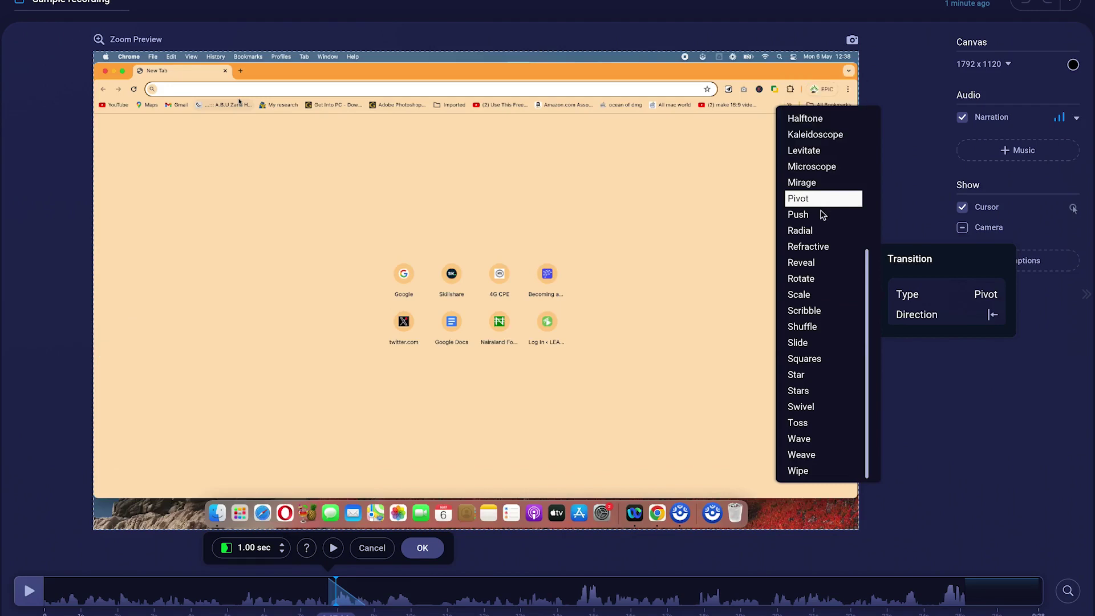
click(29, 591)
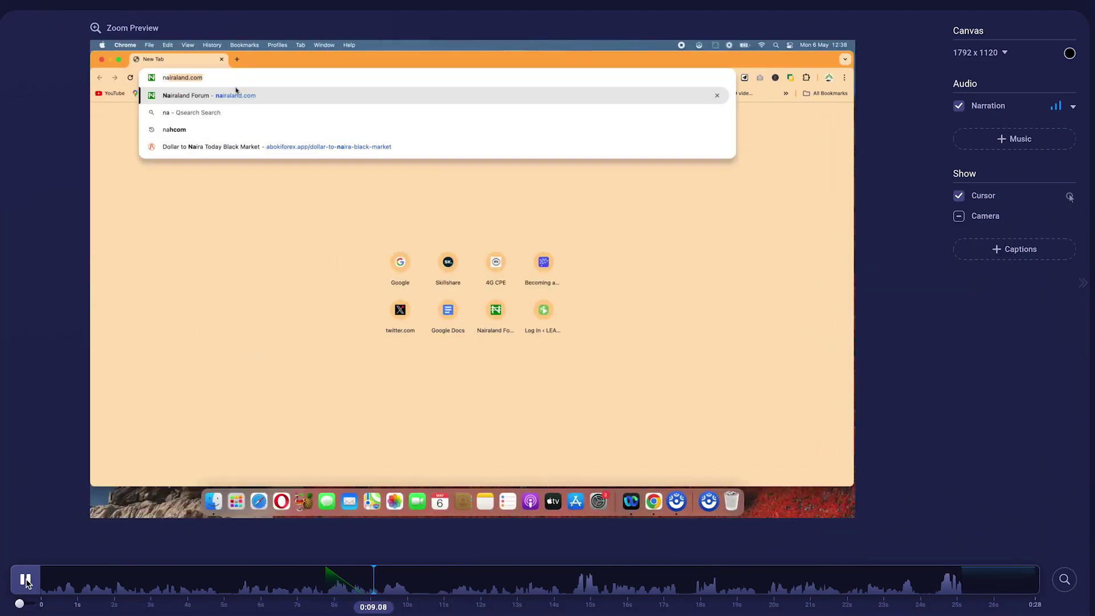
click(25, 581)
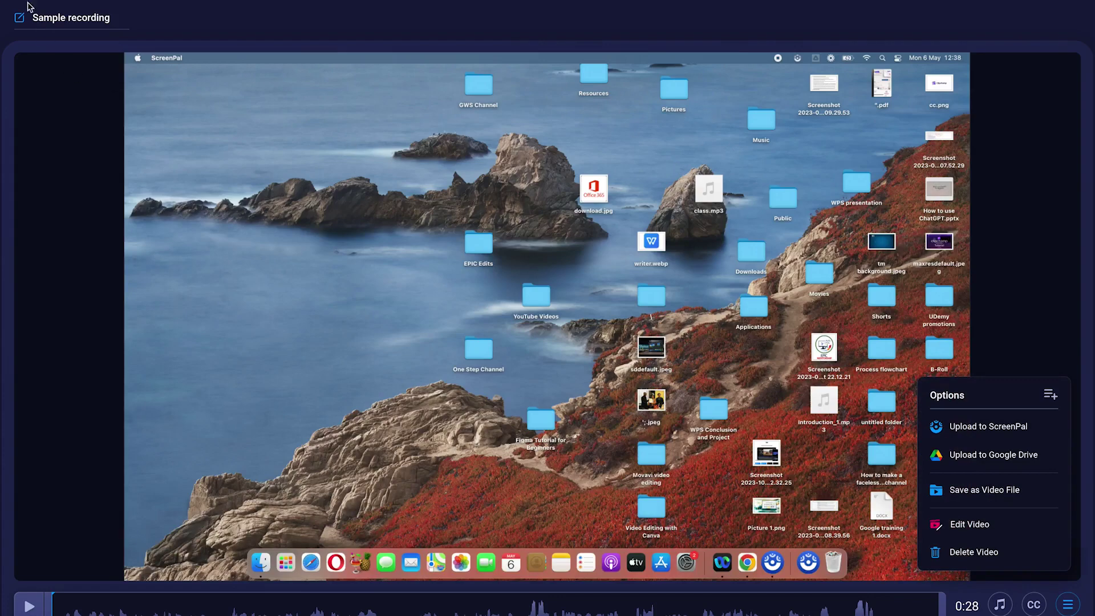
Return to the projects list, start a new fullscreen screen recording, and dismiss the recorder notice.
key(Escape)
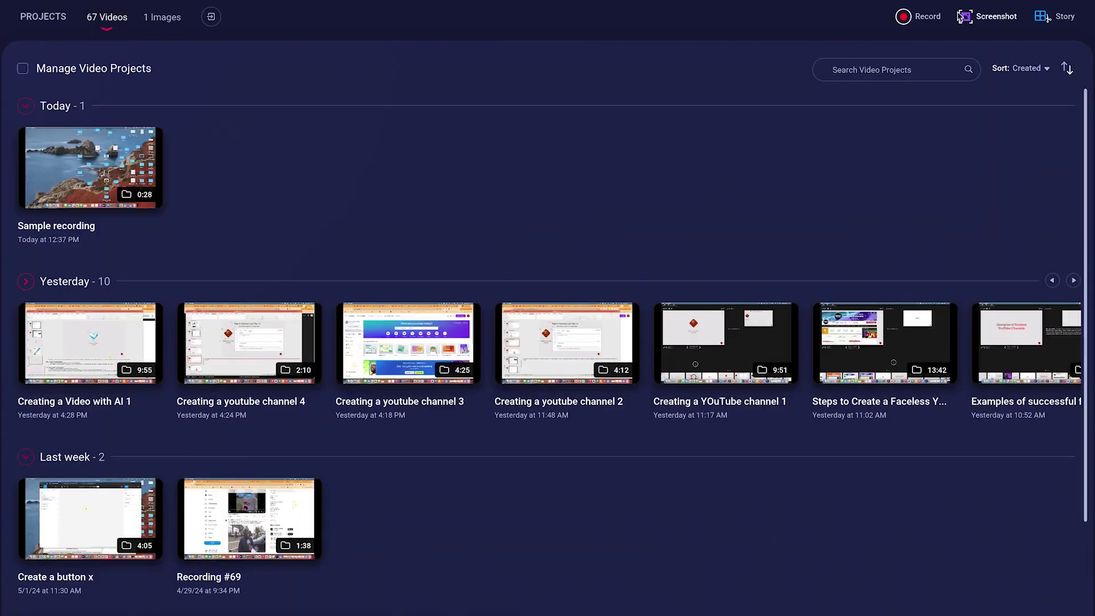
click(906, 20)
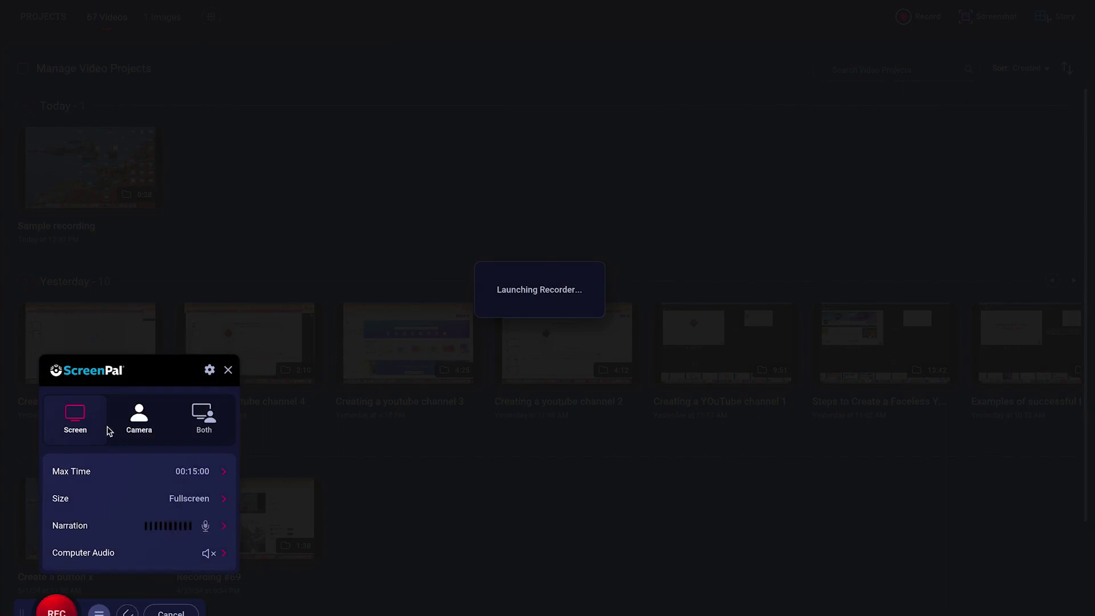
click(68, 611)
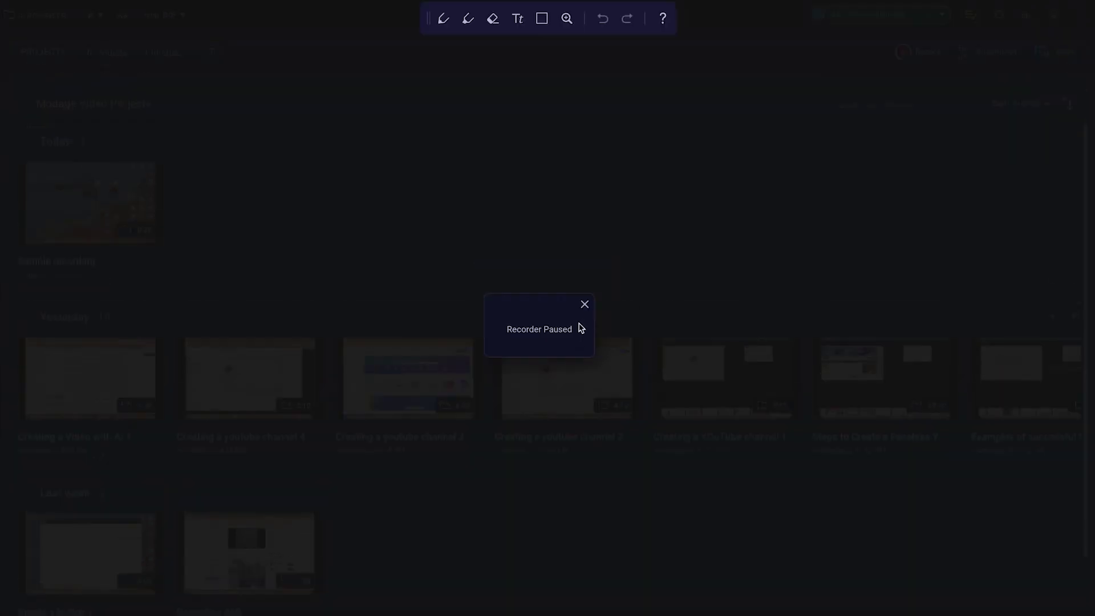
click(584, 304)
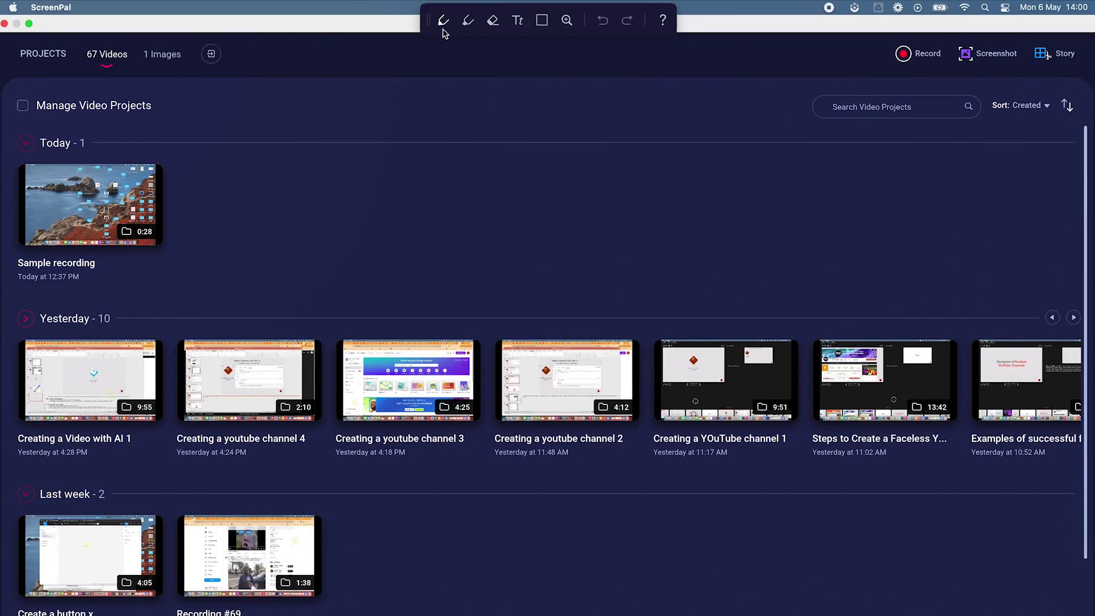
Draw a red freehand pencil squiggle in the empty area of the Today section and check the pencil's colour and thickness options.
click(444, 22)
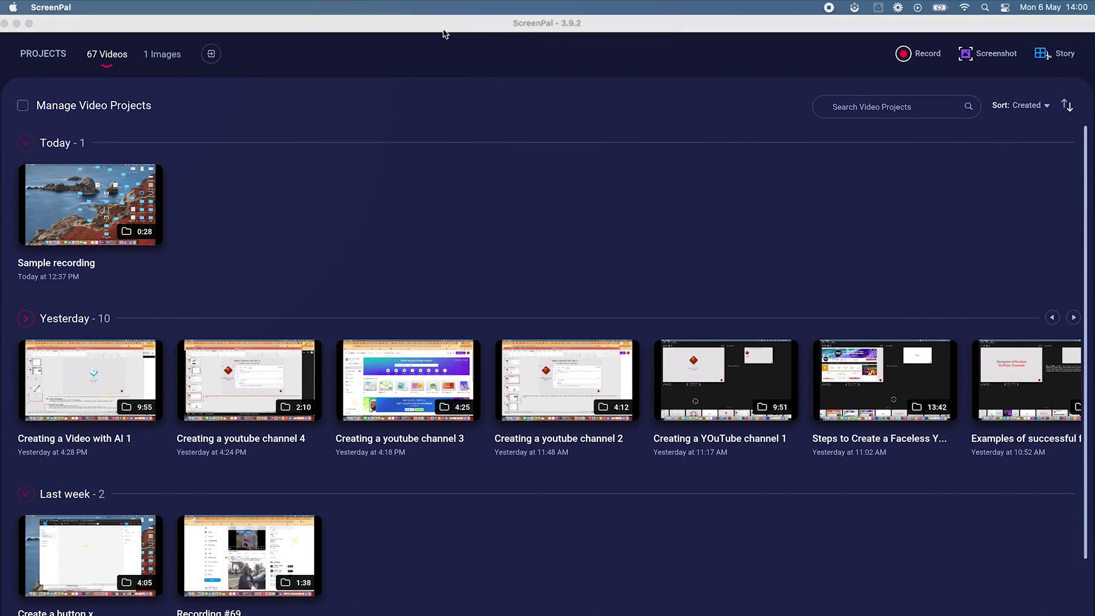
mouse_move(378, 230)
mouse_down()
mouse_move(396, 209)
mouse_move(409, 266)
mouse_move(420, 236)
mouse_move(439, 265)
mouse_up()
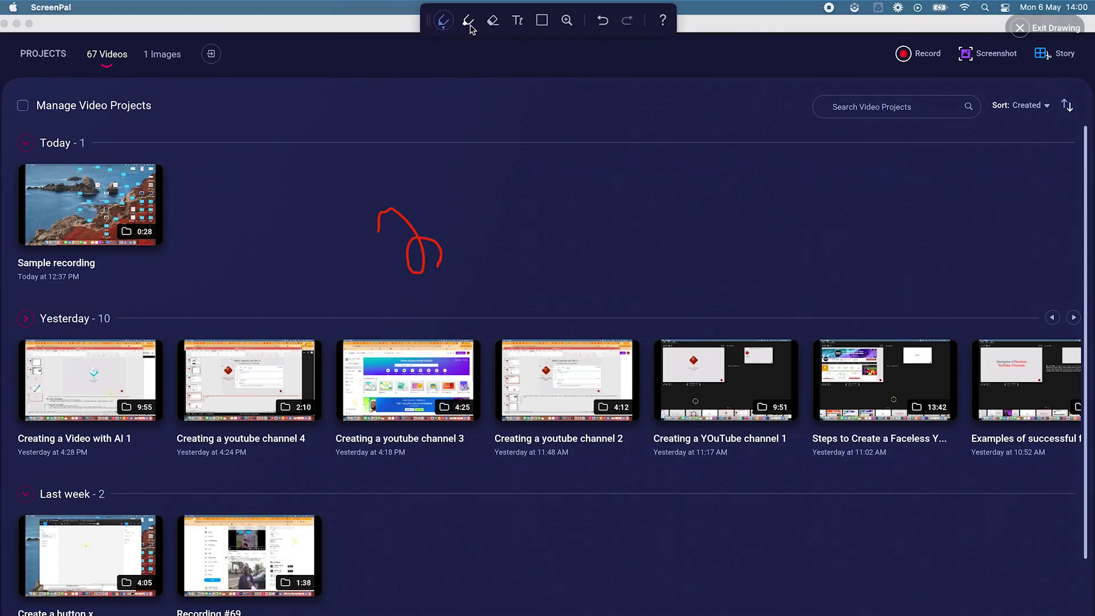
click(444, 21)
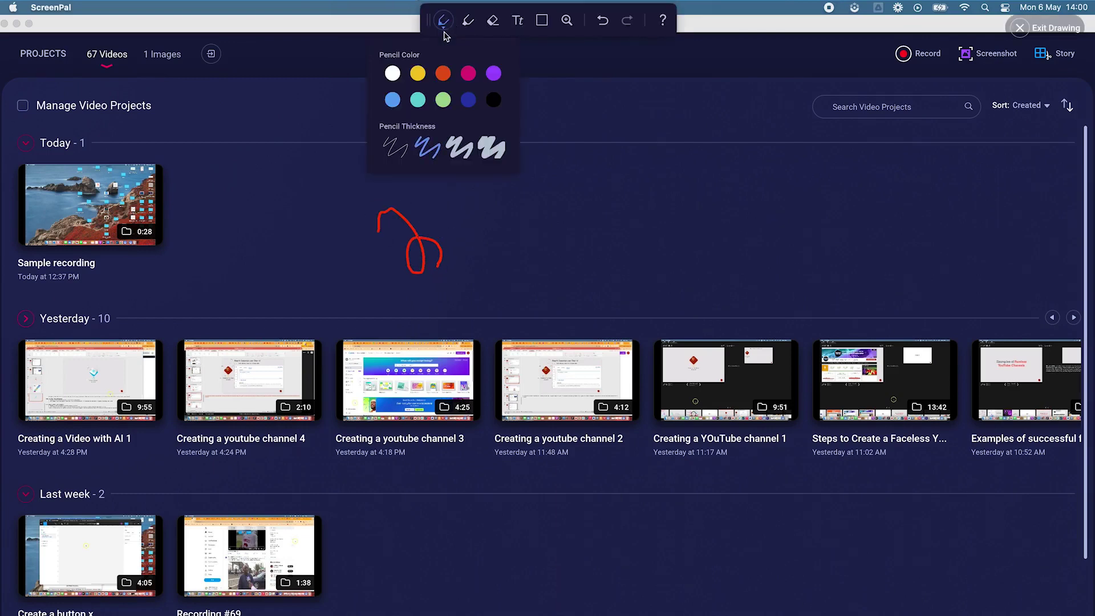
click(445, 103)
Draw two short highlighter strokes beside the Sample recording thumbnail and check the highlight colour and thickness options.
click(467, 21)
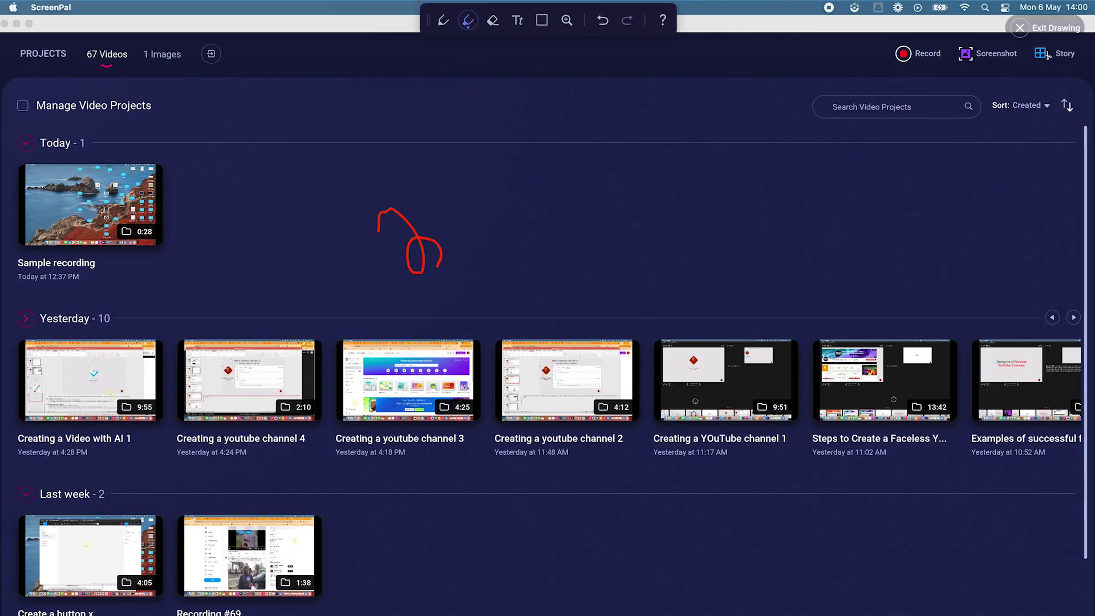
drag(199, 225, 267, 214)
drag(234, 246, 288, 245)
click(468, 28)
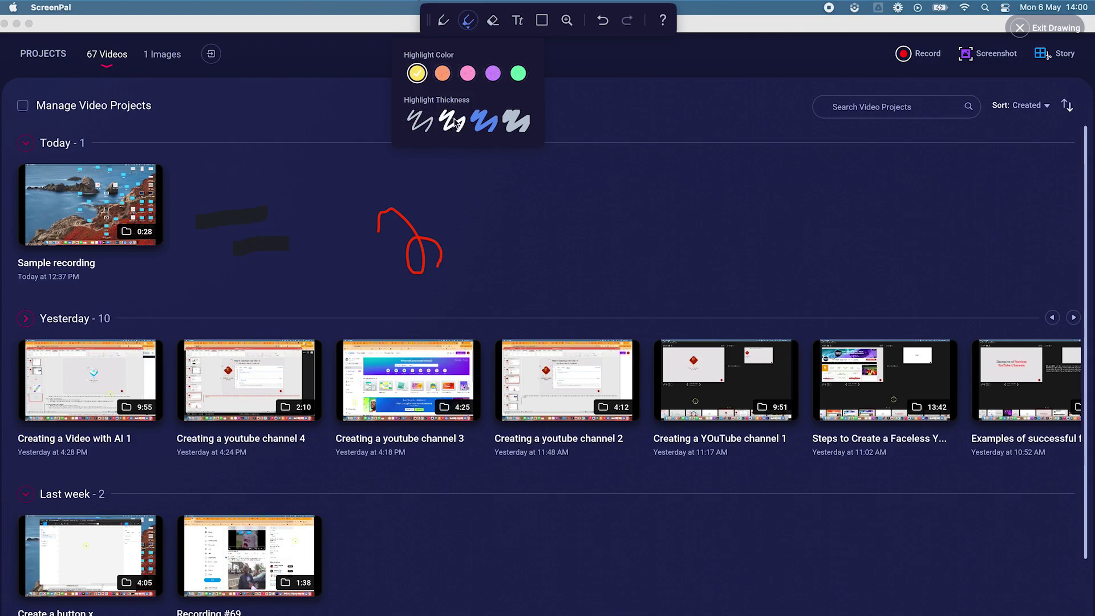
Erase most of the highlighter strokes and the red pencil squiggle with the eraser.
click(492, 21)
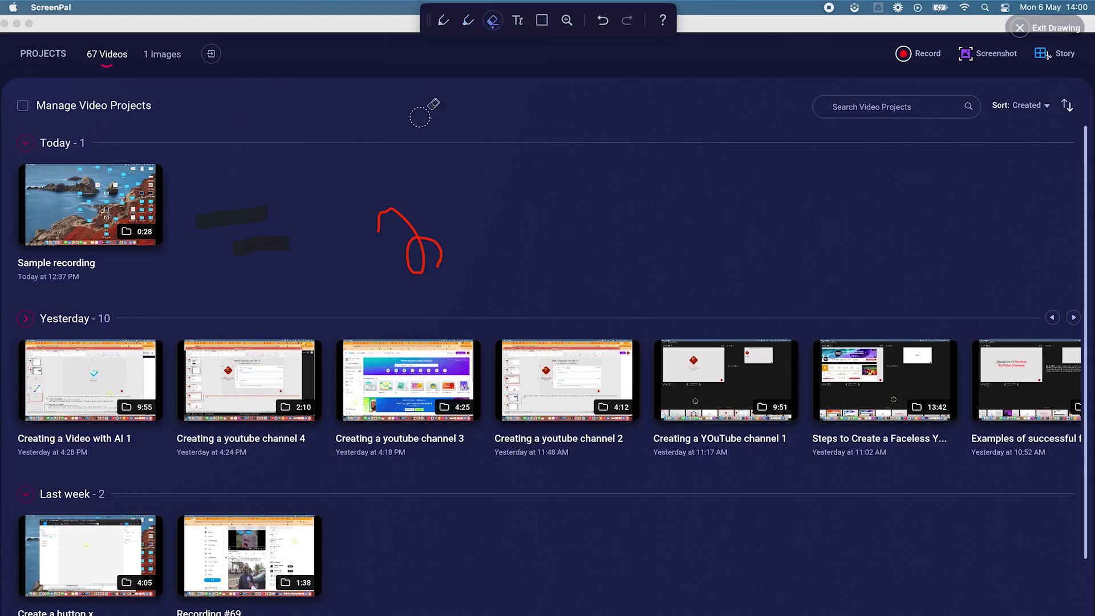
mouse_move(197, 185)
mouse_down()
mouse_move(271, 250)
mouse_move(217, 208)
mouse_move(235, 232)
mouse_move(207, 217)
mouse_move(232, 220)
mouse_up()
mouse_move(330, 221)
mouse_down()
mouse_move(394, 219)
mouse_move(382, 200)
mouse_move(415, 238)
mouse_move(403, 266)
mouse_move(414, 269)
mouse_move(434, 235)
mouse_move(437, 263)
mouse_up()
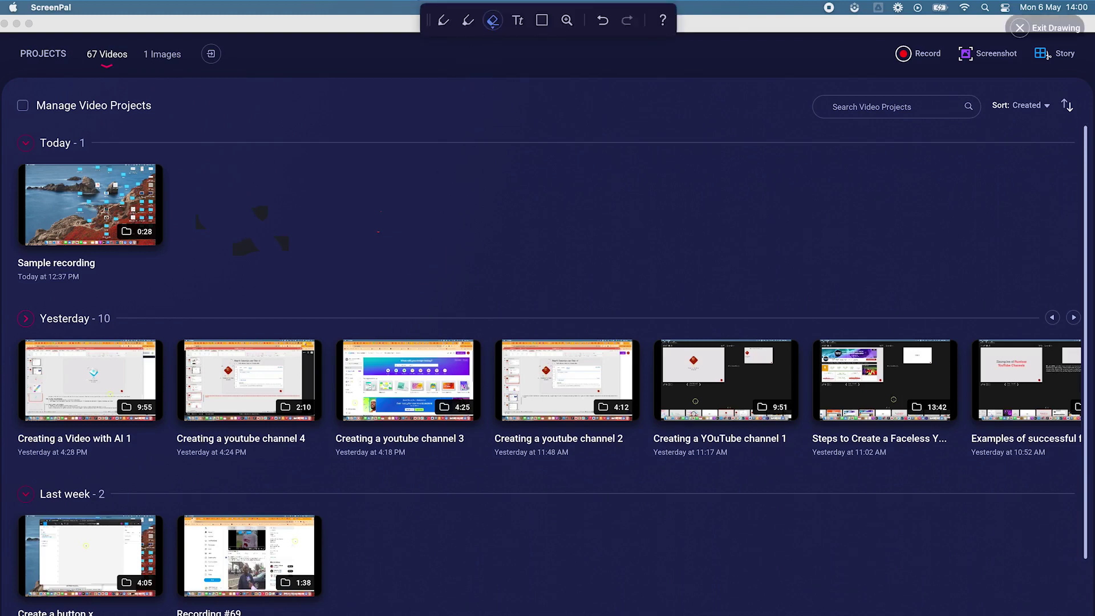
click(492, 23)
Add a text annotation reading "Welcome to my channel" in the empty area and try its Callout option.
click(518, 23)
click(404, 205)
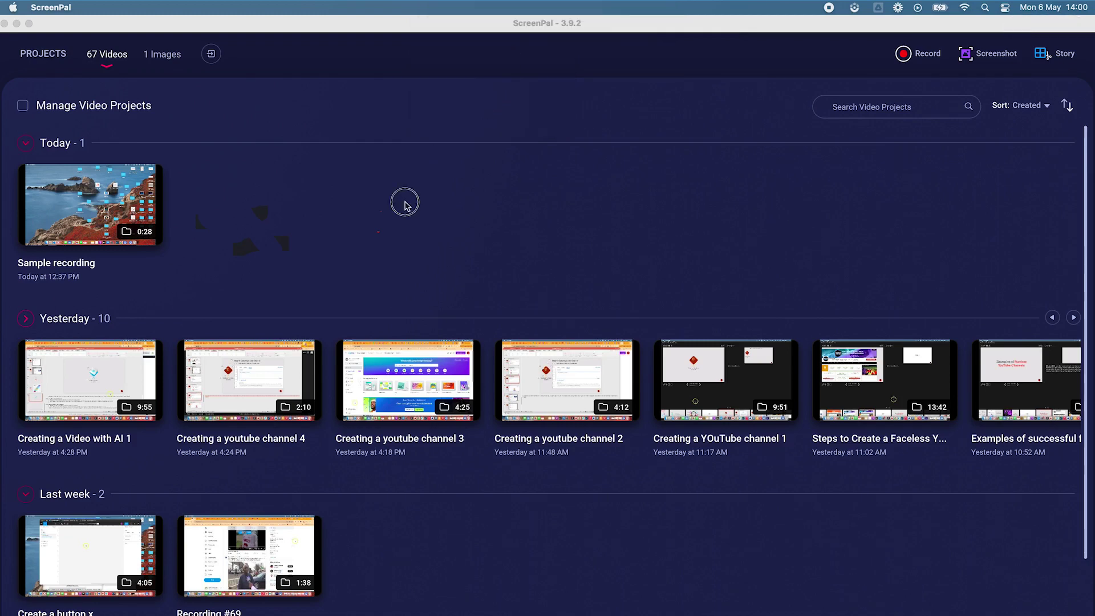
text(Welcome to my channel for)
key(BackSpace)
key(BackSpace)
key(BackSpace)
key(BackSpace)
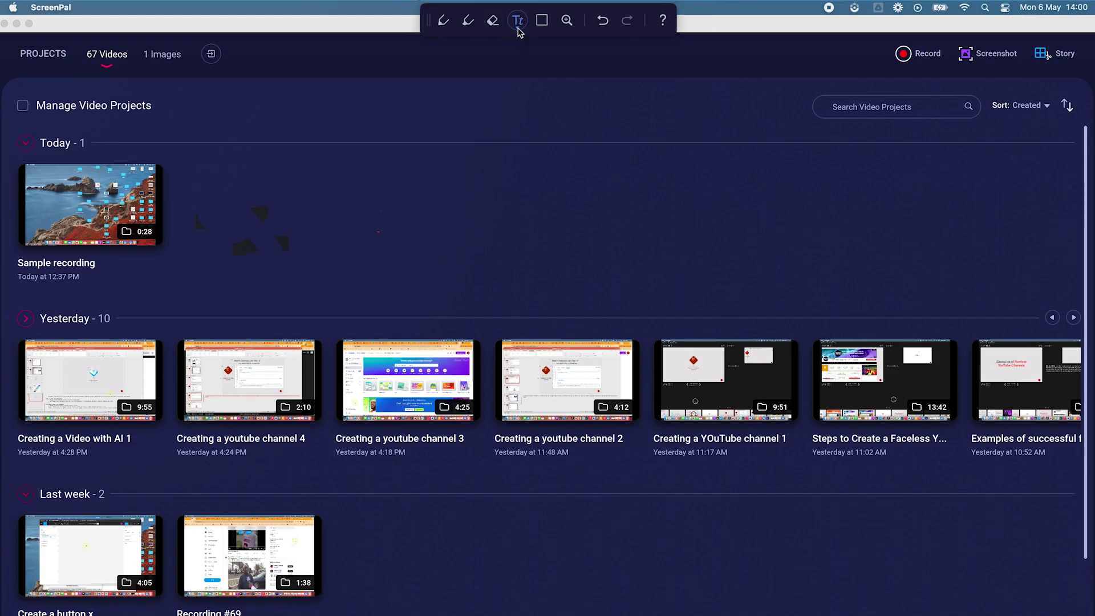
click(517, 21)
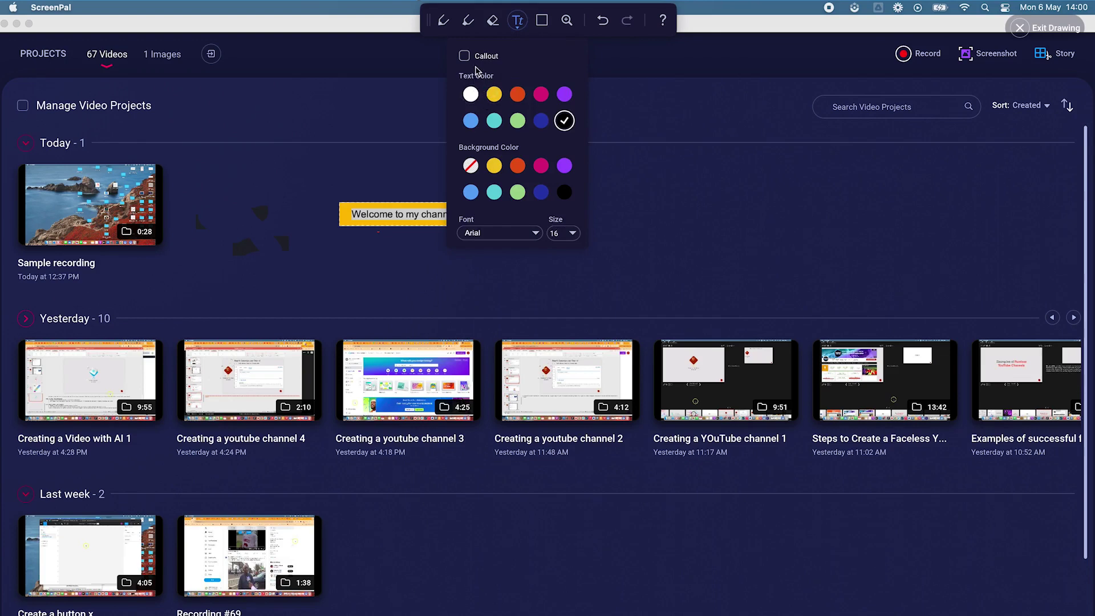
click(464, 57)
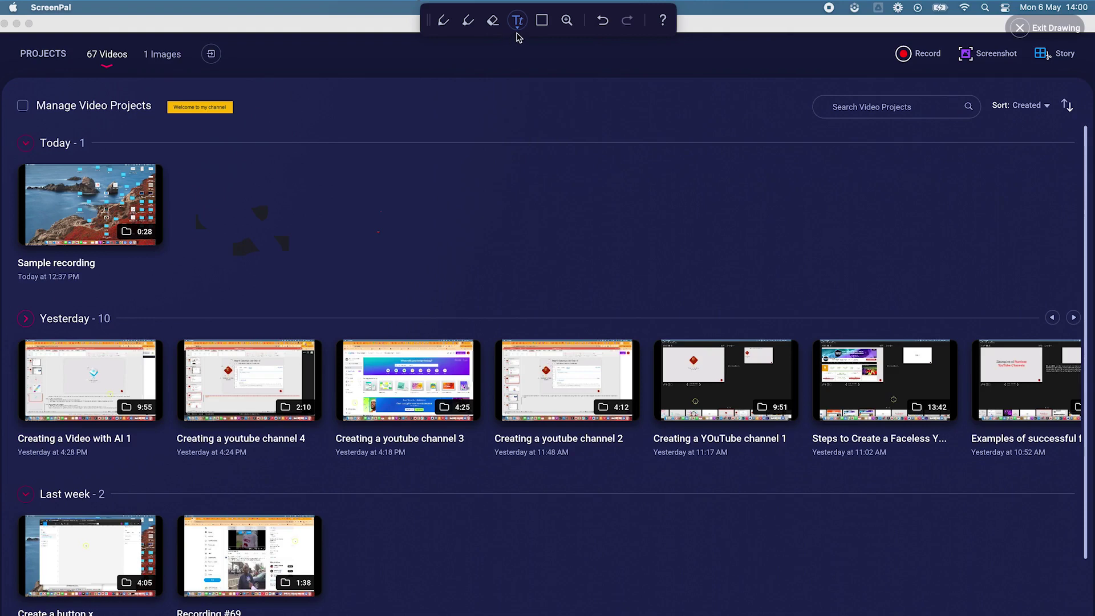
Add a fresh "Welcome to my channel" text annotation and give it a light blue background.
mouse_move(518, 32)
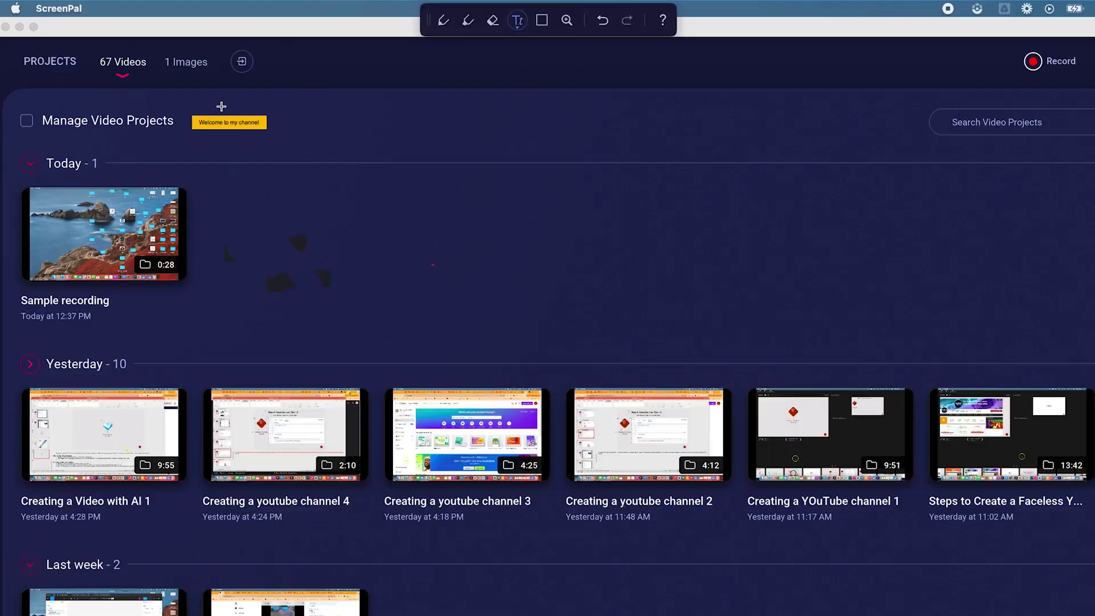
click(422, 214)
text(Welcome to my channel)
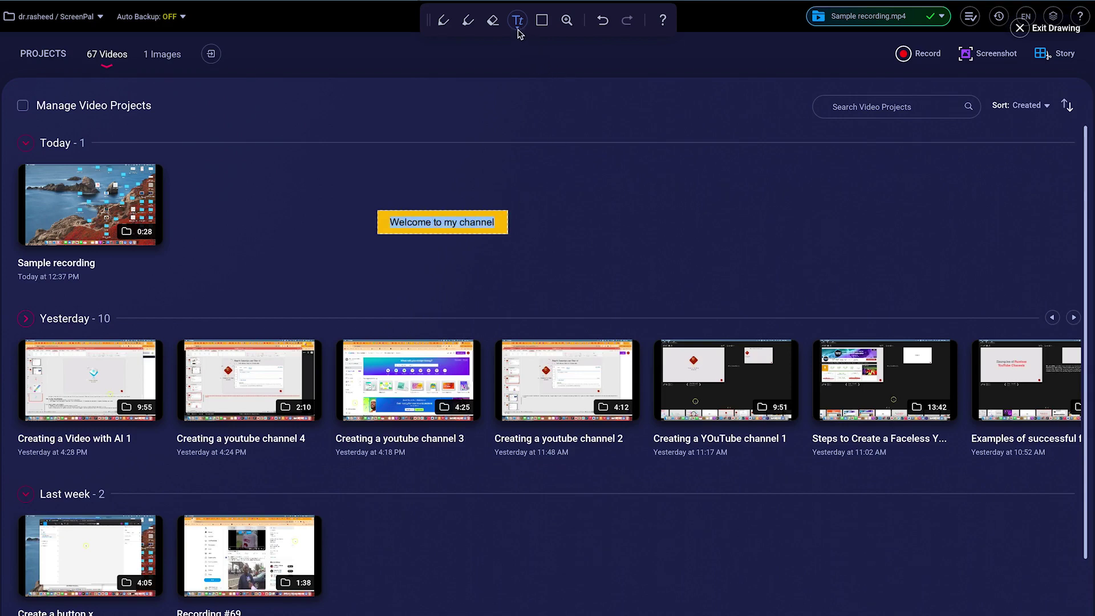
mouse_move(519, 33)
click(541, 95)
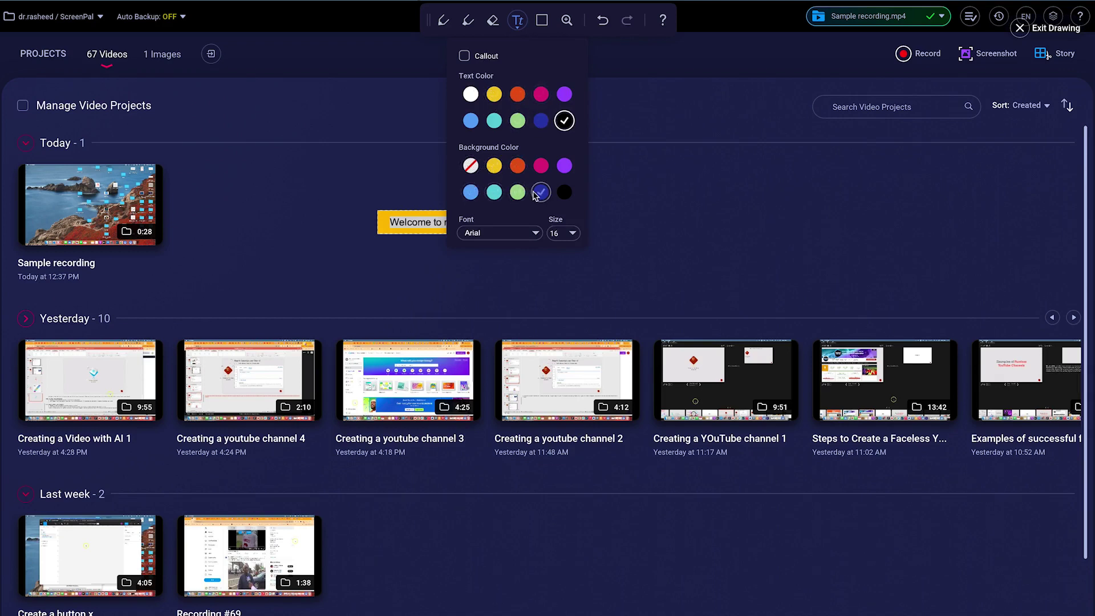
click(471, 191)
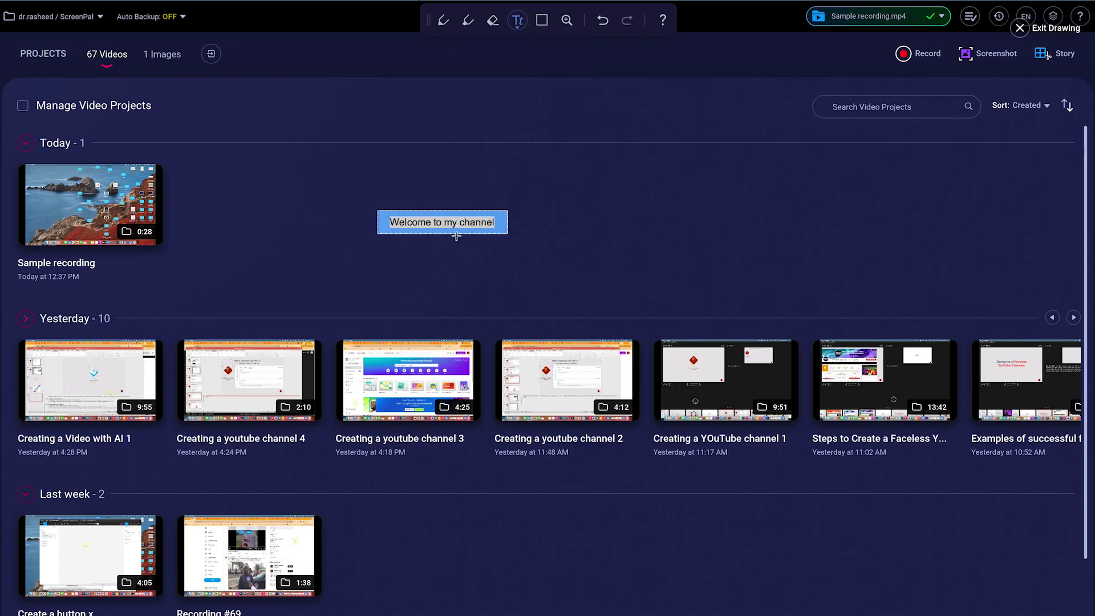
Draw a yellow-outlined rectangle in the empty area and a white-outlined triangle beside it.
click(542, 22)
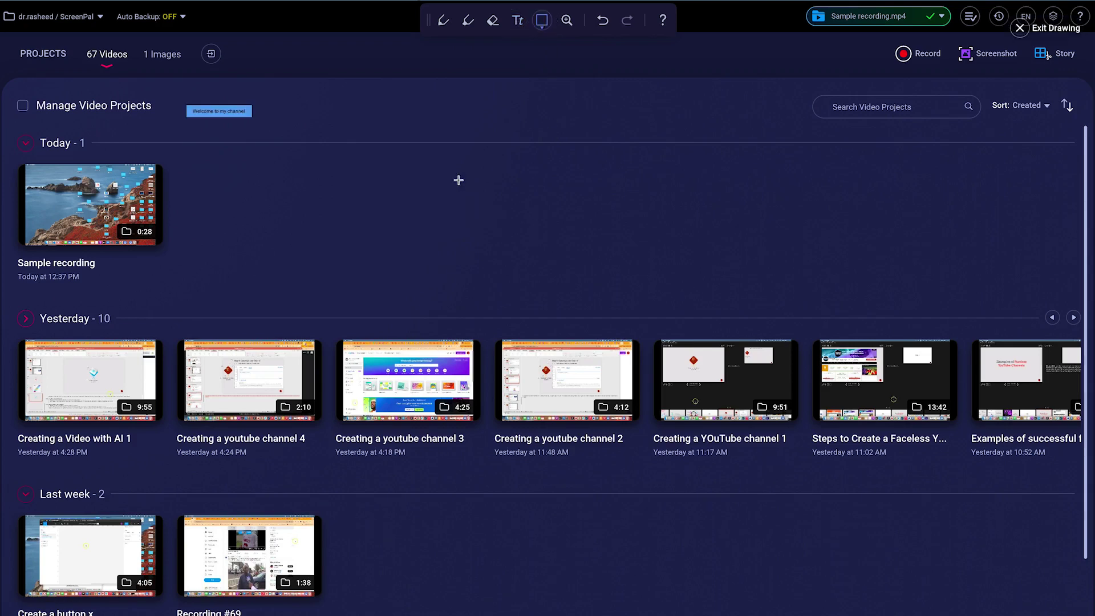
drag(402, 176, 504, 210)
mouse_move(579, 221)
mouse_down()
mouse_move(709, 258)
mouse_move(703, 273)
mouse_up()
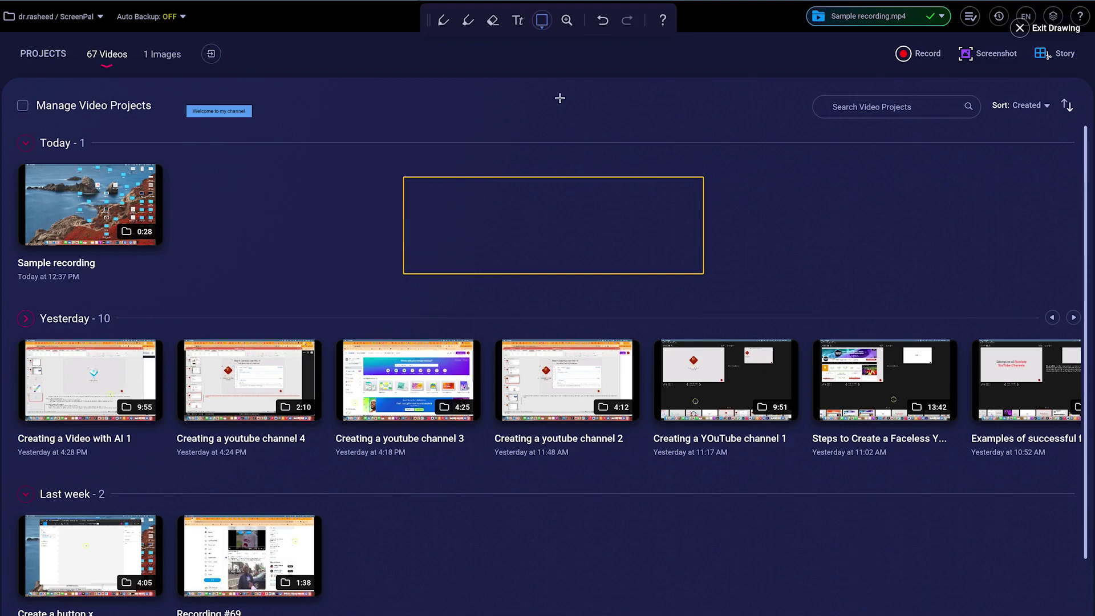
click(543, 28)
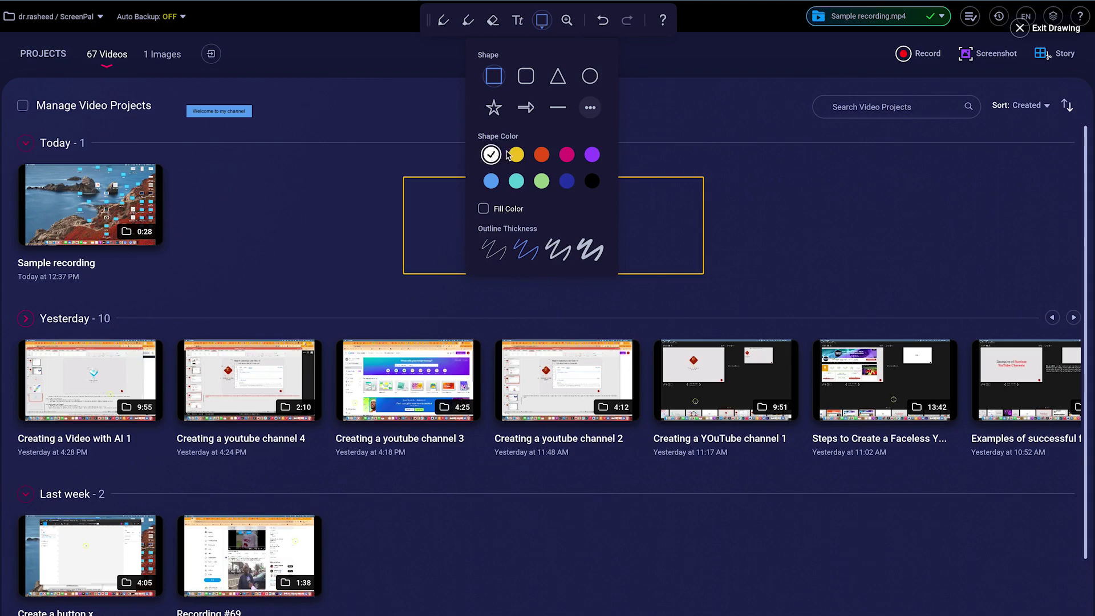
key(Escape)
drag(746, 193, 892, 276)
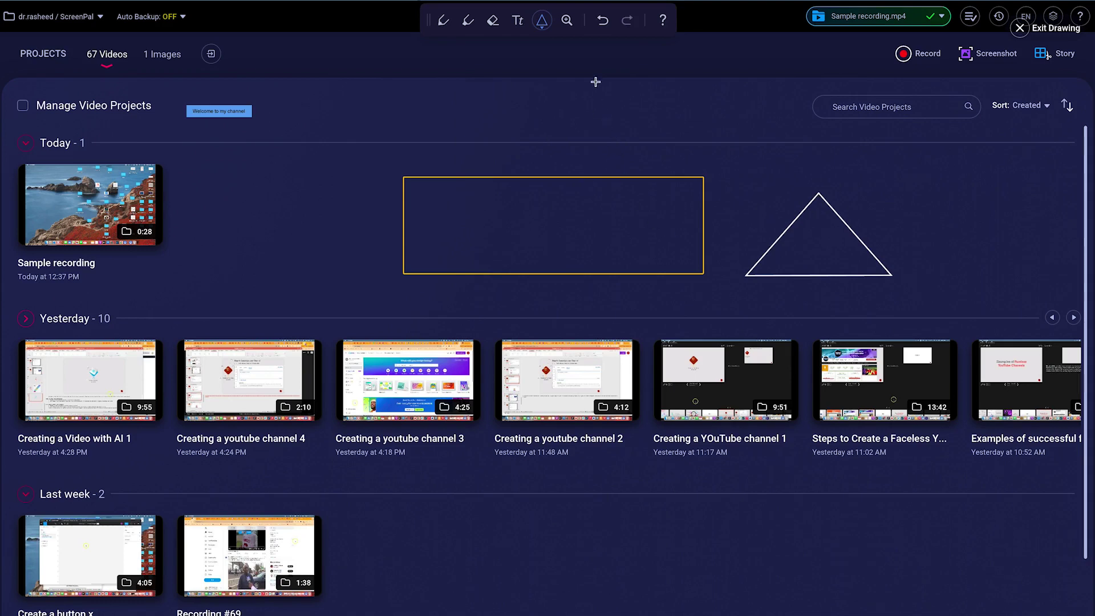
Zoom in on the "Welcome to my channel" annotation with the drawing Zoom tool, and restore the full view.
click(567, 21)
drag(175, 100, 276, 134)
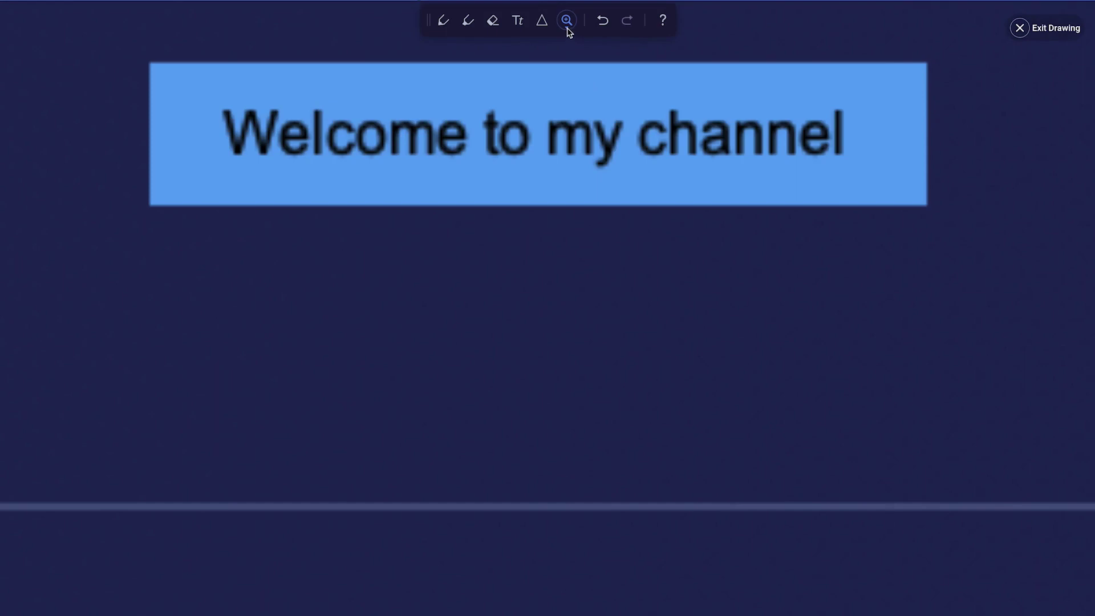
mouse_move(568, 32)
click(564, 77)
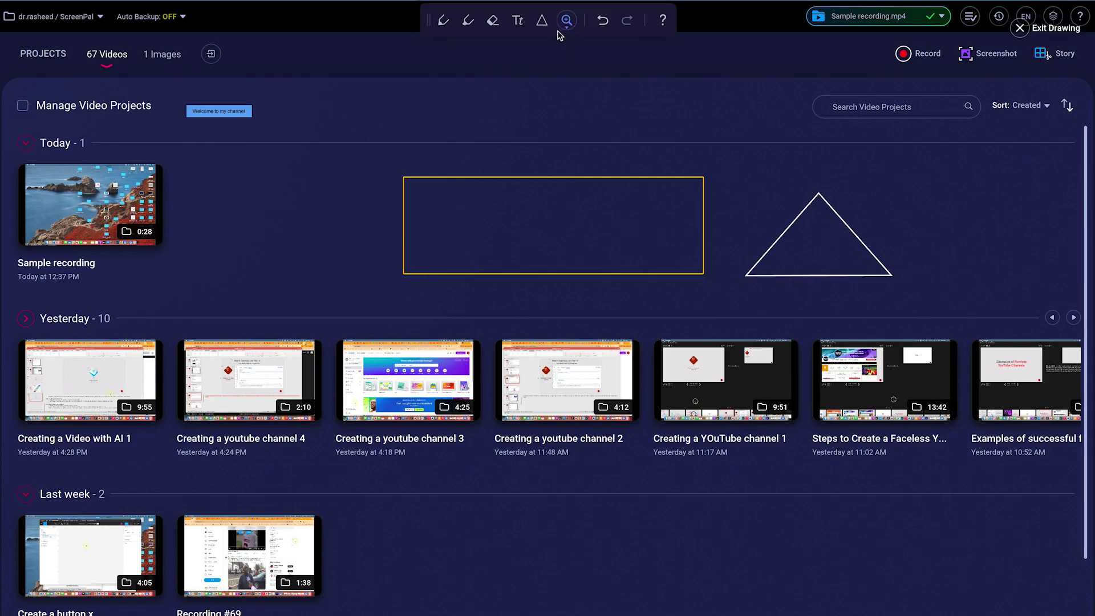
Exit drawing mode and start creating a Story to see the Script and Storyboard choices.
key(Escape)
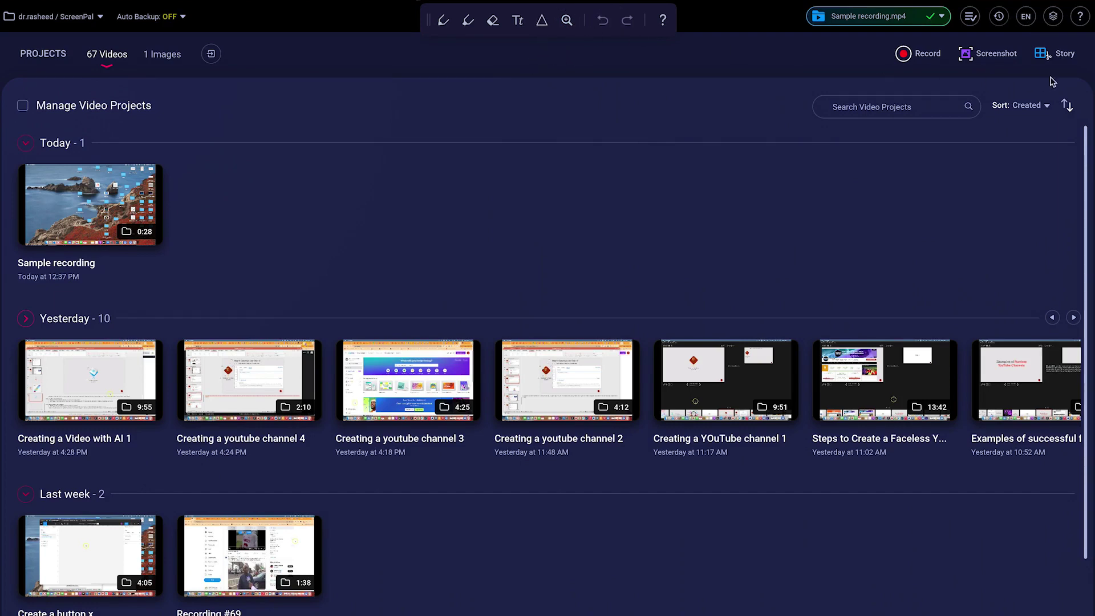
click(1070, 63)
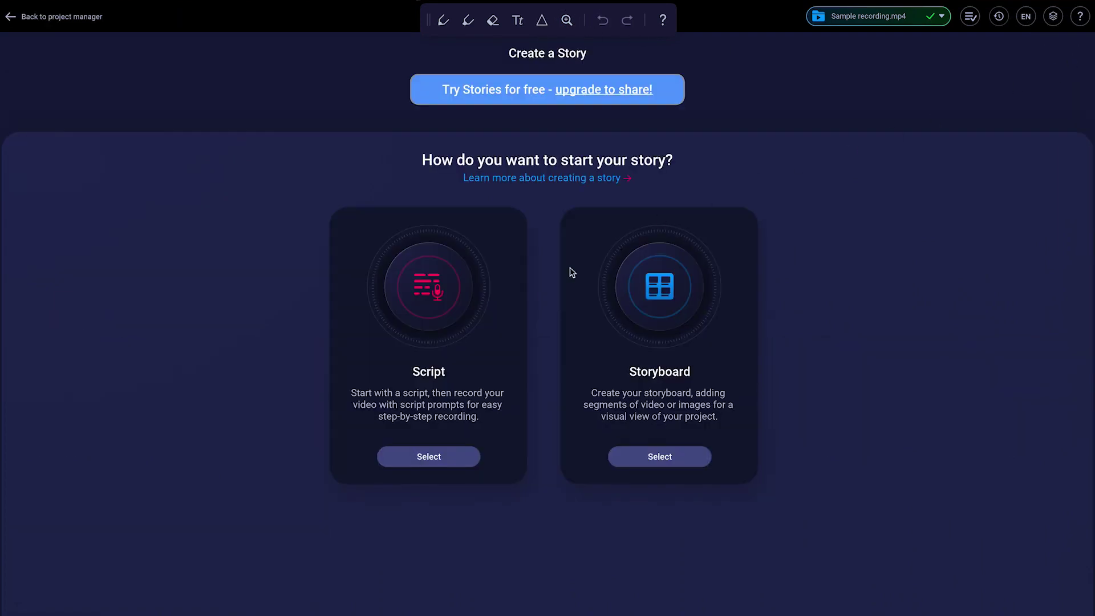